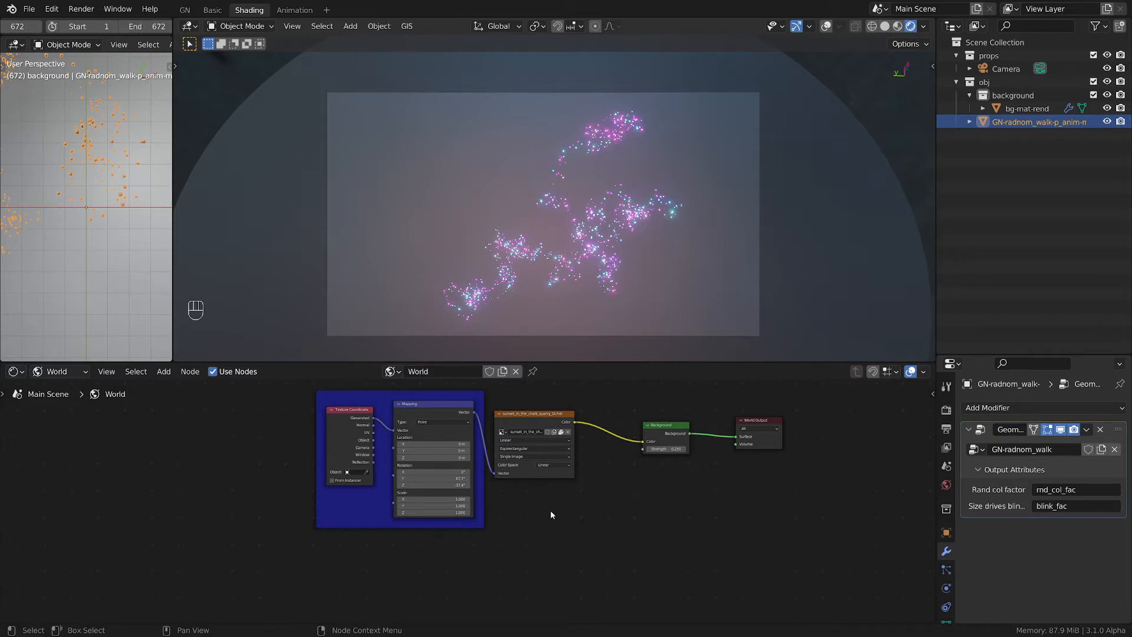
Examine the world's HDR environment surrounding the background bowl and the node setup that produces it.
{"action": "scroll", "coordinate": [537, 513], "scroll_direction": "up", "scroll_amount": 2}
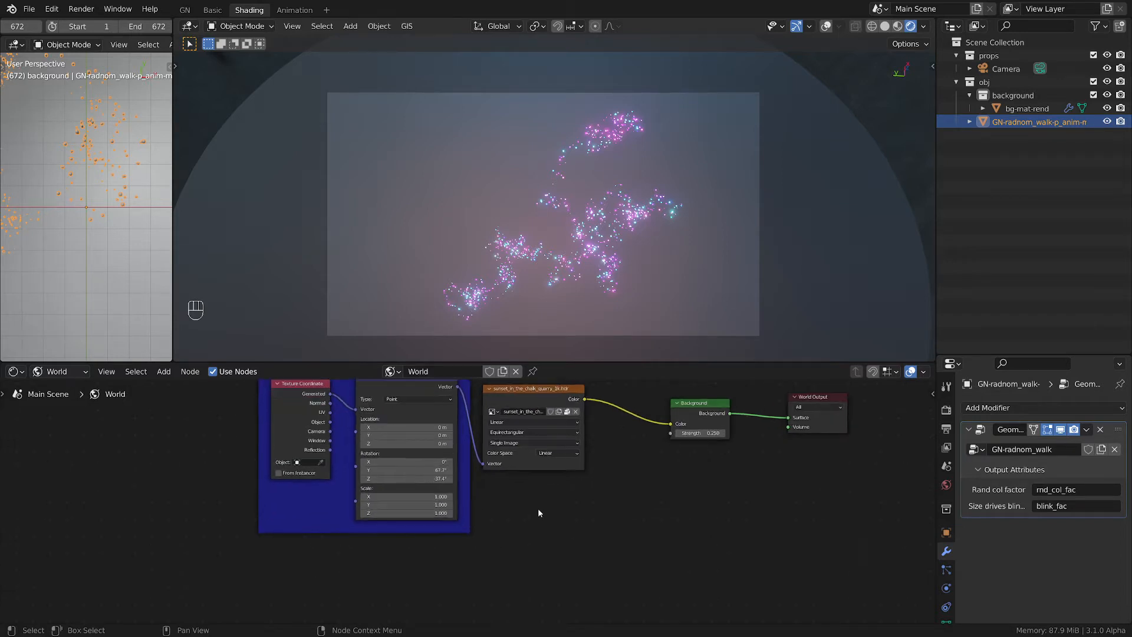
{"action": "middle_click_drag", "start_coordinate": [547, 513], "coordinate": [563, 556]}
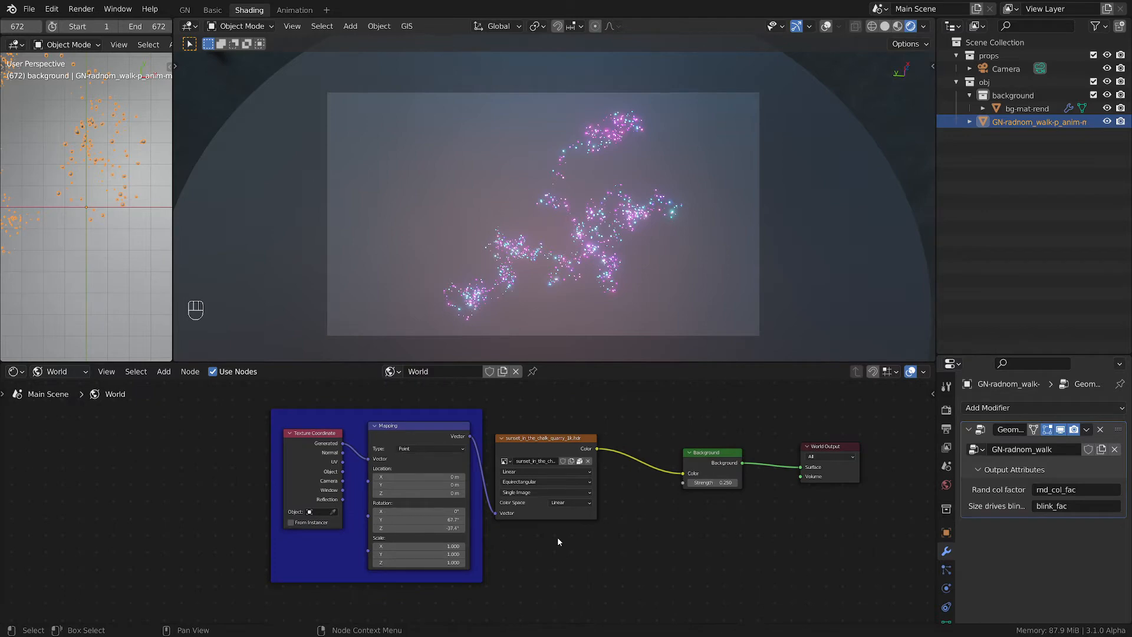
{"action": "scroll", "coordinate": [658, 236], "scroll_direction": "down", "scroll_amount": 2}
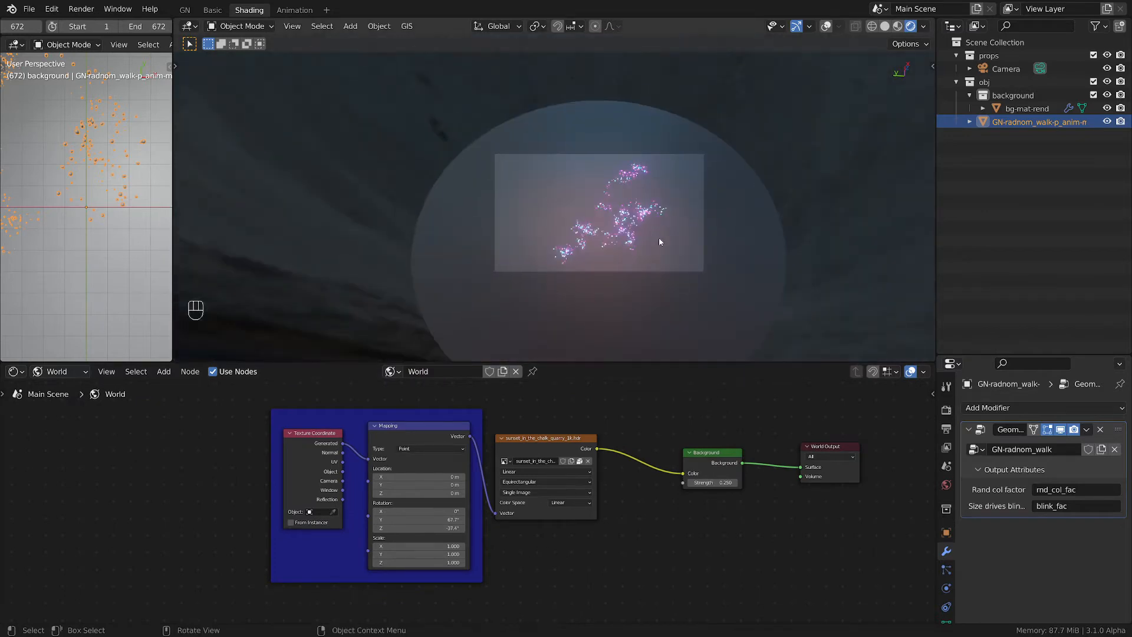
{"action": "middle_click_drag", "start_coordinate": [659, 239], "coordinate": [804, 100]}
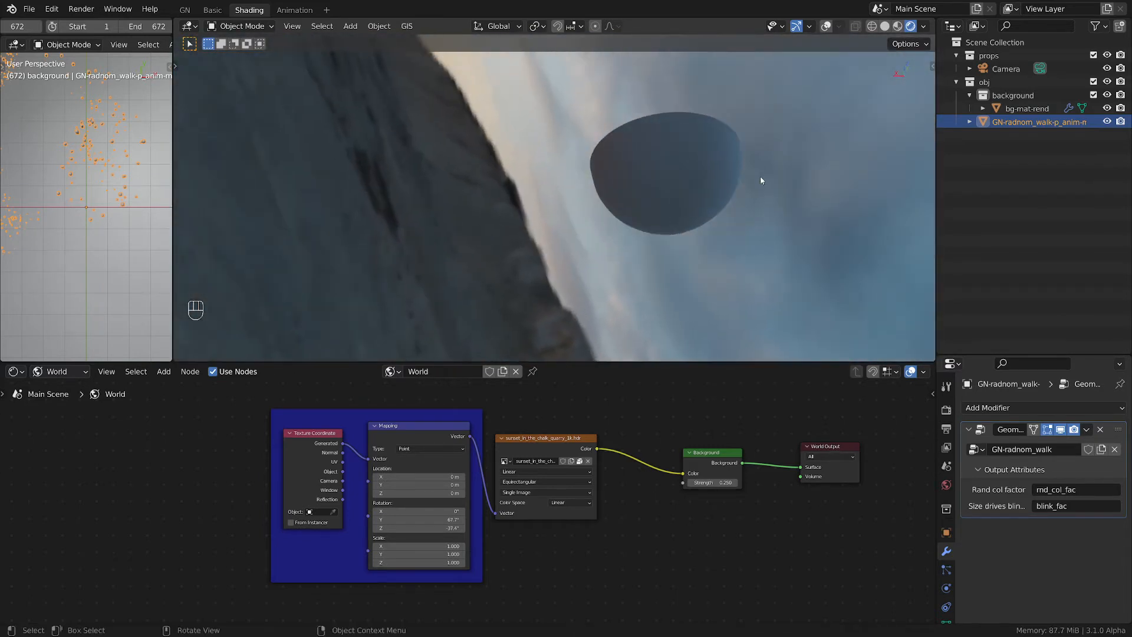
{"action": "middle_click_drag", "start_coordinate": [761, 179], "coordinate": [722, 227]}
Widen the world's environment texture node so its full HDR file name can be read.
{"action": "scroll", "coordinate": [593, 547], "scroll_direction": "up", "scroll_amount": 2}
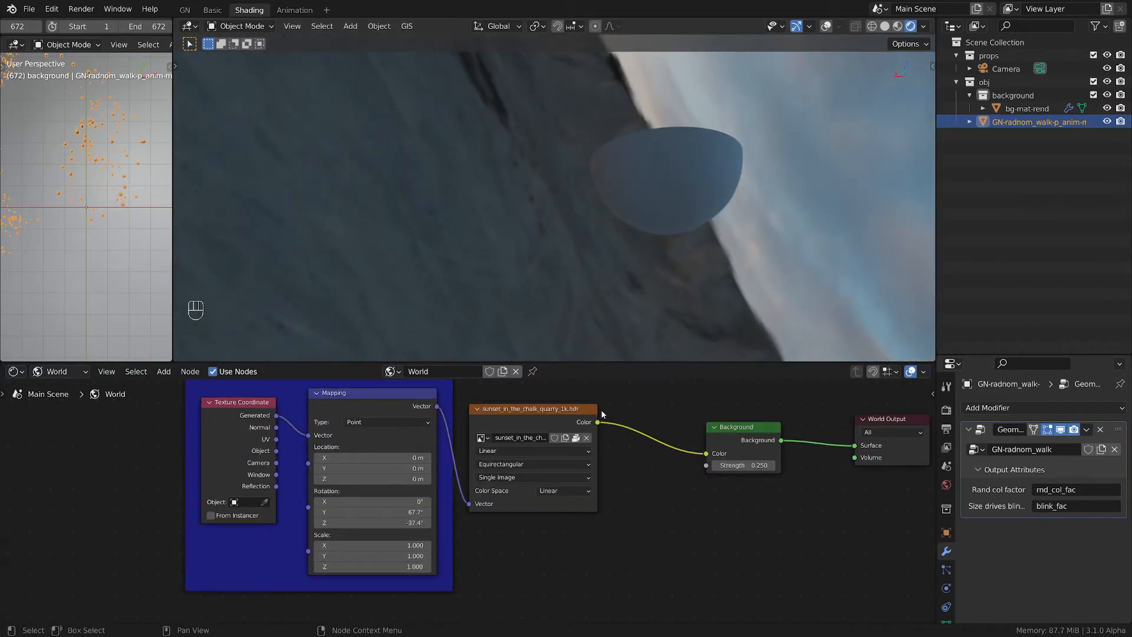
{"action": "left_click_drag", "start_coordinate": [596, 409], "coordinate": [662, 410]}
{"action": "scroll", "coordinate": [596, 529], "scroll_direction": "up", "scroll_amount": 3}
{"action": "middle_click_drag", "start_coordinate": [592, 528], "coordinate": [611, 584]}
{"action": "scroll", "coordinate": [517, 506], "scroll_direction": "up", "scroll_amount": 2}
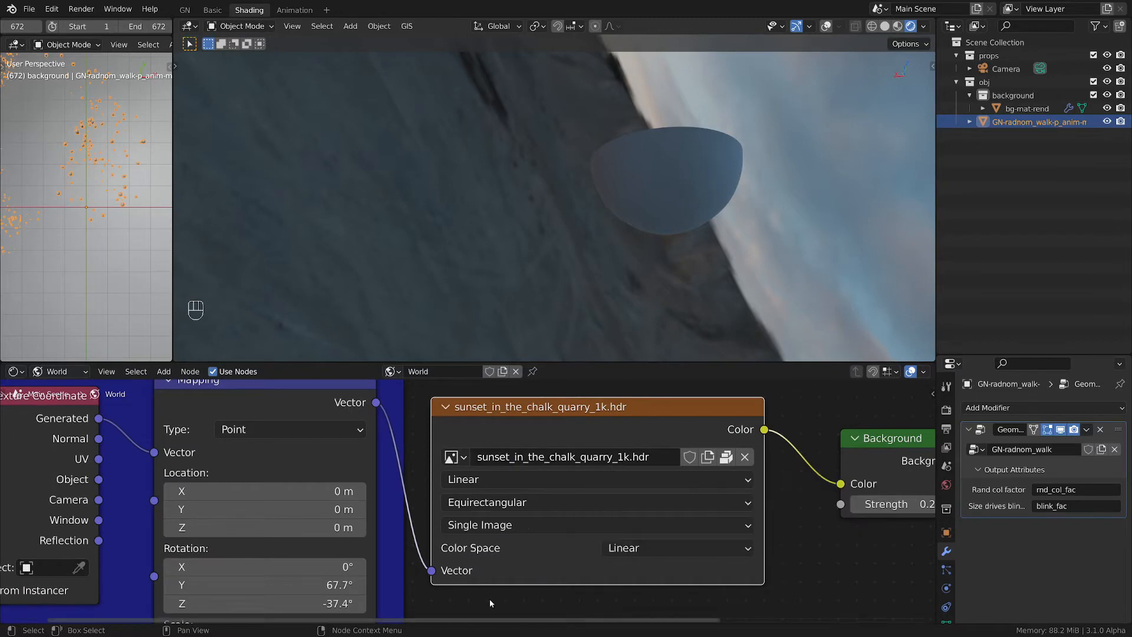
{"action": "scroll", "coordinate": [499, 583], "scroll_direction": "down", "scroll_amount": 1}
{"action": "scroll", "coordinate": [451, 520], "scroll_direction": "down", "scroll_amount": 3}
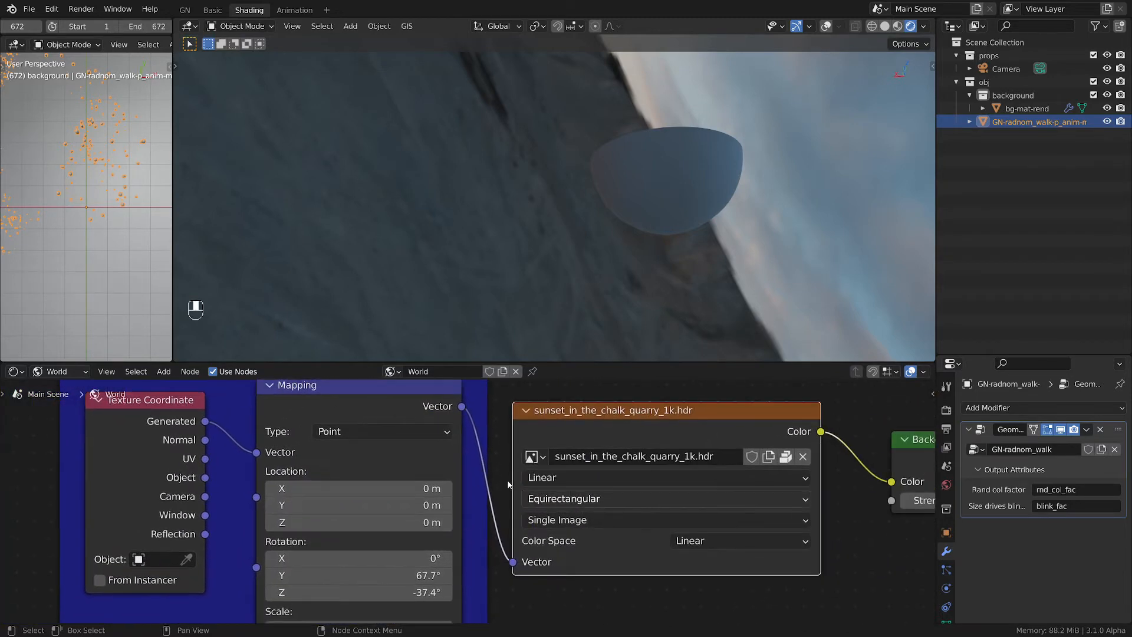
Inspect the scene from the front and through the camera, along with the world's Mapping and environment texture settings.
{"action": "key", "text": "KP_0"}
{"action": "key", "text": "KP_1"}
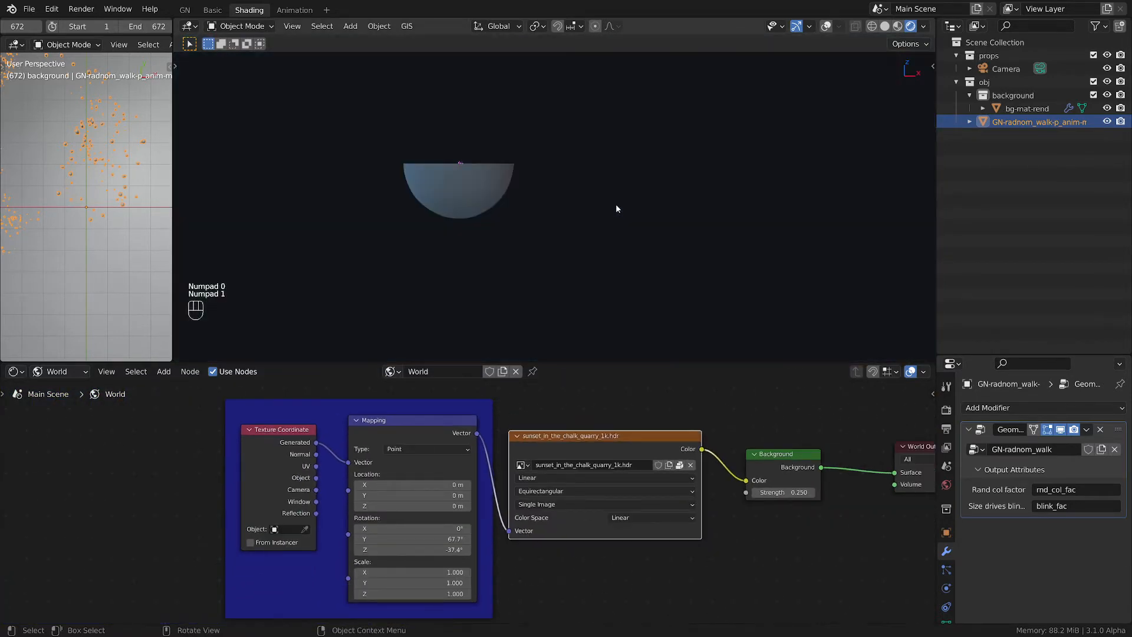
{"action": "key", "text": "KP_0"}
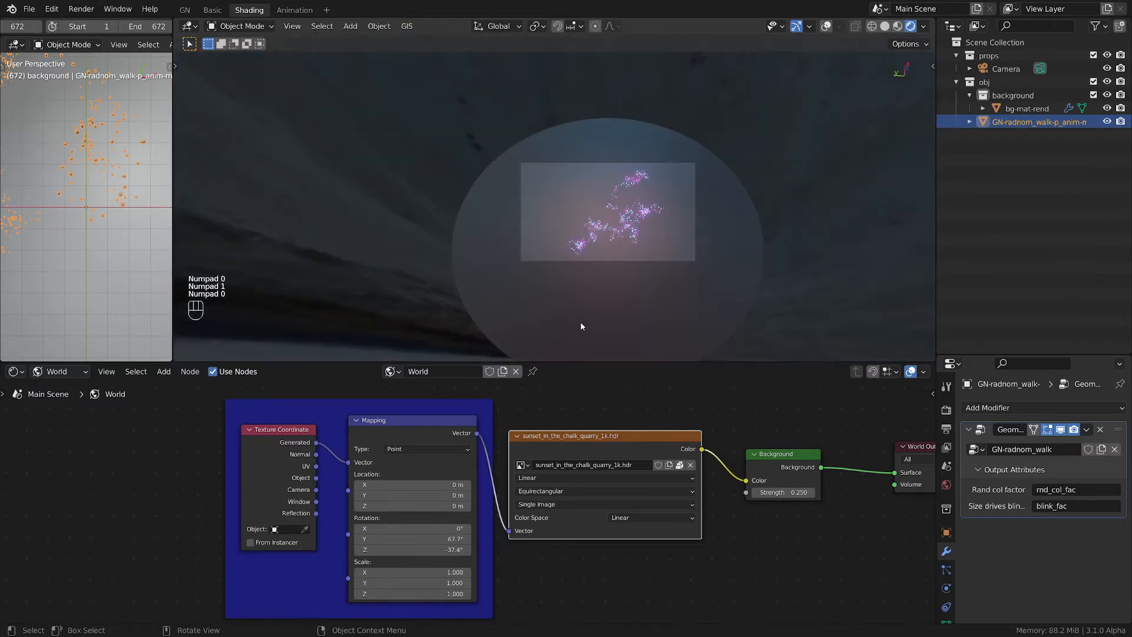
{"action": "scroll", "coordinate": [507, 433], "scroll_direction": "up", "scroll_amount": 3}
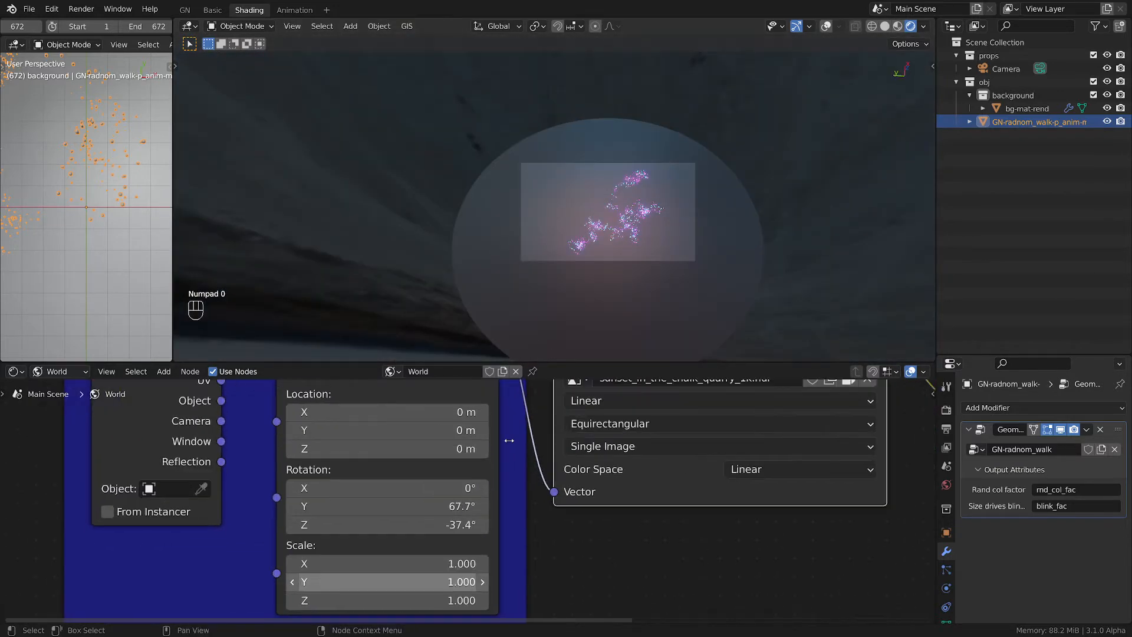
{"action": "scroll", "coordinate": [628, 261], "scroll_direction": "up", "scroll_amount": 2}
{"action": "scroll", "coordinate": [615, 508], "scroll_direction": "down", "scroll_amount": 2}
{"action": "middle_click_drag", "start_coordinate": [616, 507], "coordinate": [531, 549]}
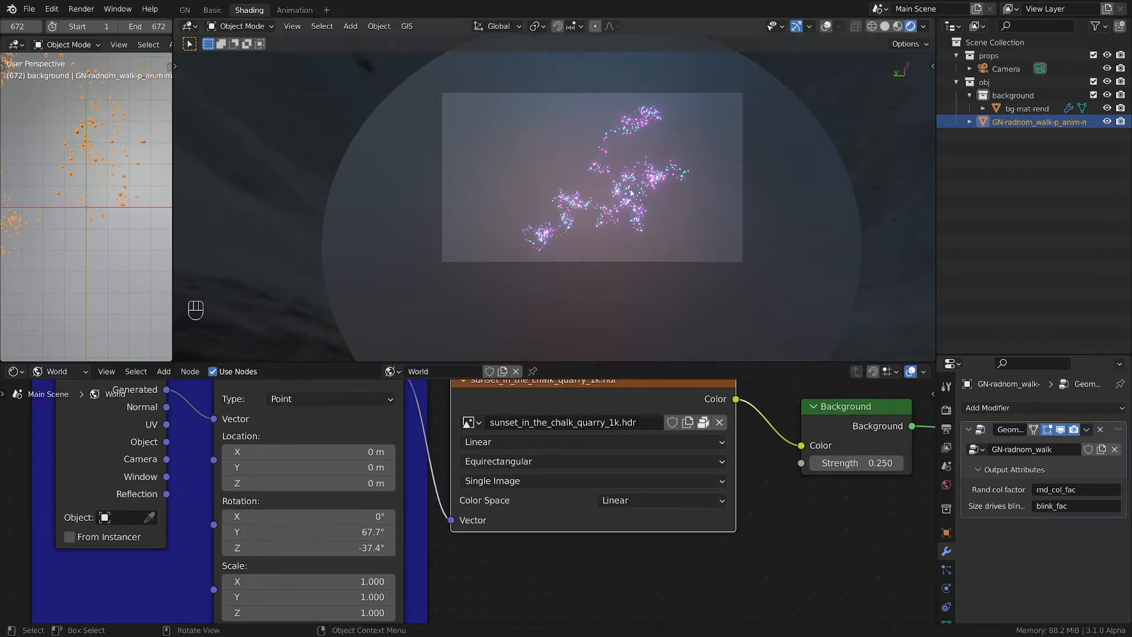
{"action": "scroll", "coordinate": [605, 209], "scroll_direction": "up", "scroll_amount": 3}
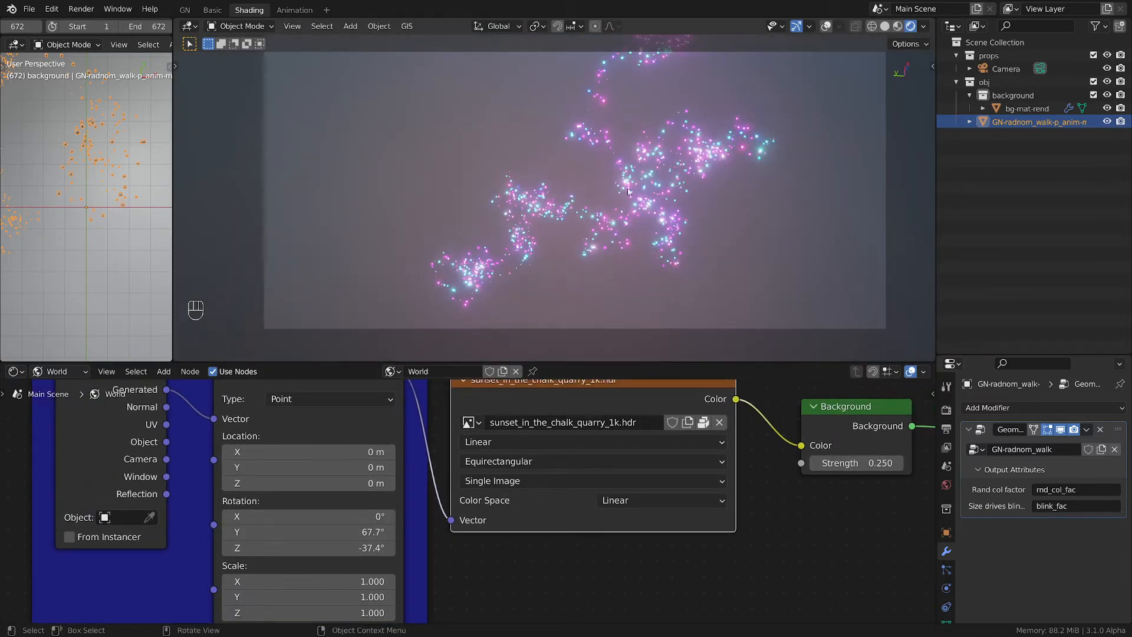
{"action": "middle_click_drag", "start_coordinate": [634, 183], "coordinate": [639, 224], "text": "shift"}
{"action": "scroll", "coordinate": [640, 225], "scroll_direction": "down", "scroll_amount": 1}
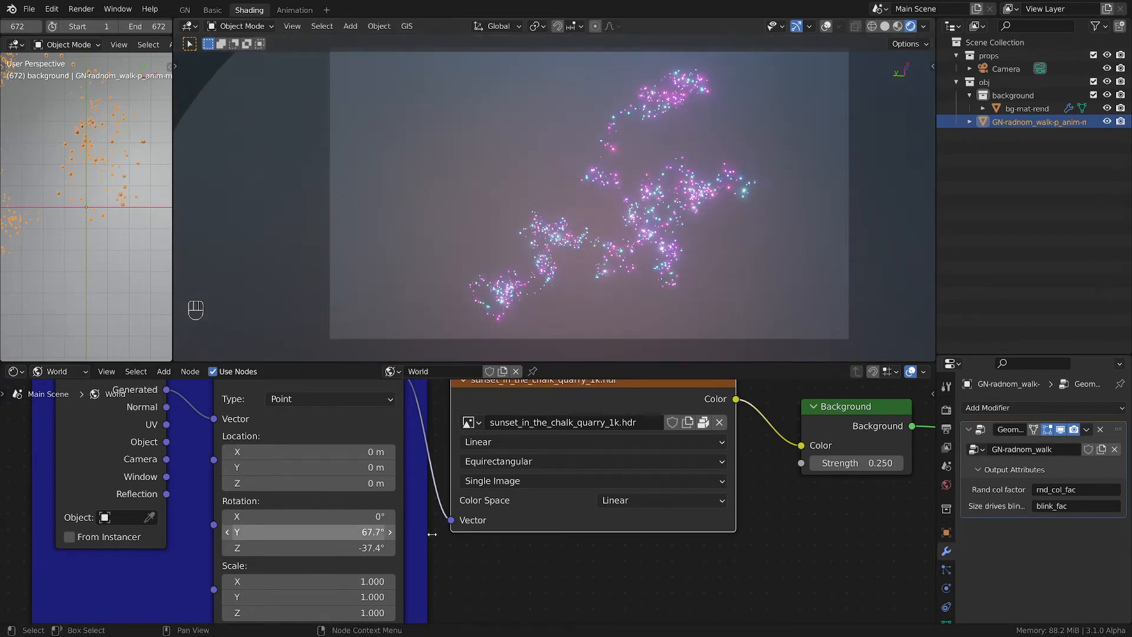
Try a different Y rotation on the world's Mapping node, and undo it.
{"action": "left_click_drag", "start_coordinate": [324, 531], "coordinate": [289, 532]}
{"action": "key", "text": "ctrl+z"}
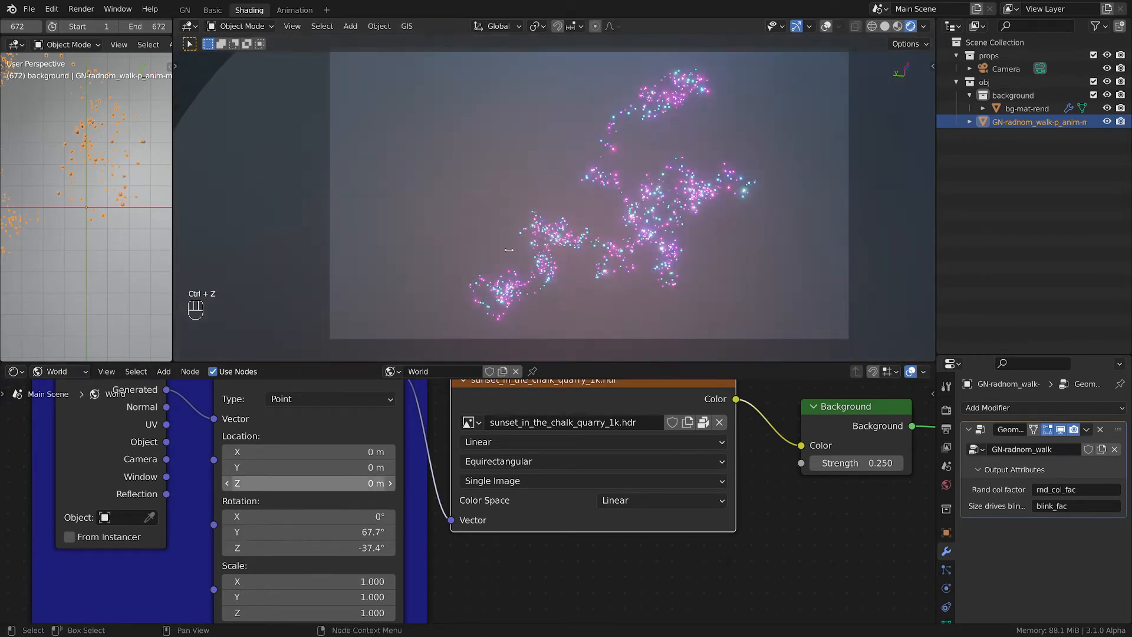
Switch the shader editor from World to Object shading.
{"action": "scroll", "coordinate": [693, 564], "scroll_direction": "down", "scroll_amount": 1}
{"action": "scroll", "coordinate": [693, 564], "scroll_direction": "down", "scroll_amount": 1}
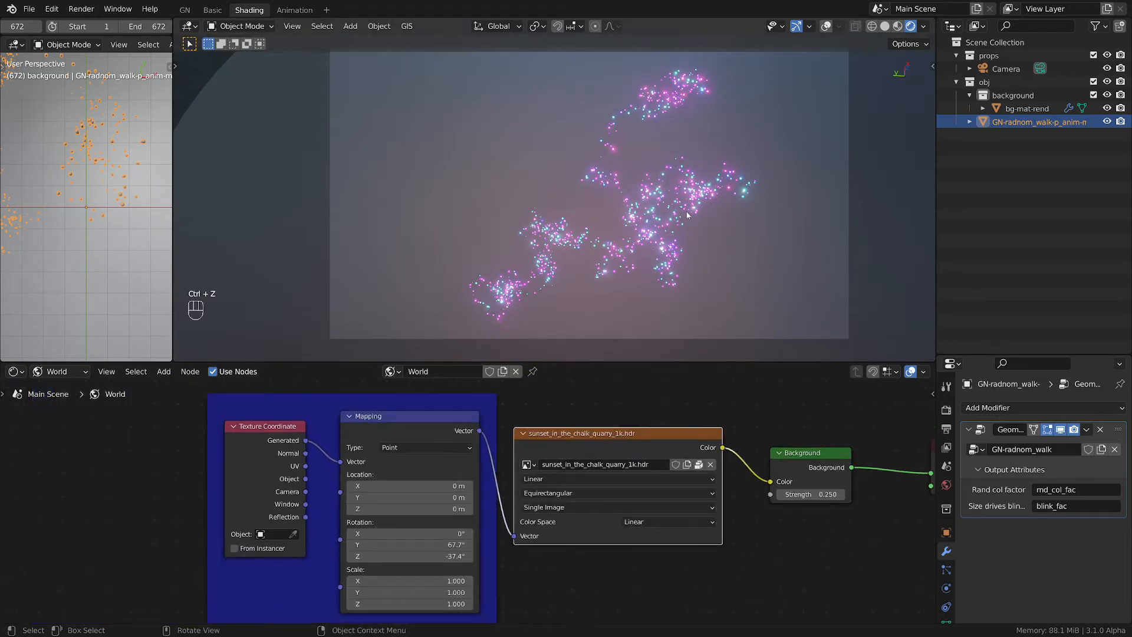
{"action": "left_click", "coordinate": [941, 122]}
{"action": "scroll", "coordinate": [544, 441], "scroll_direction": "down", "scroll_amount": 1}
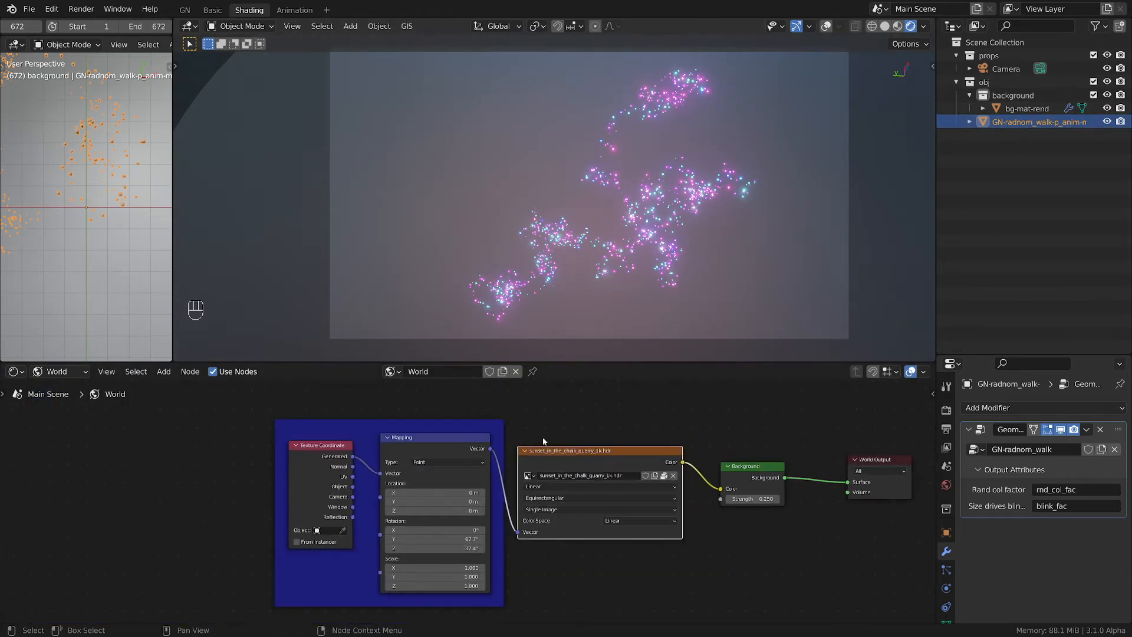
{"action": "scroll", "coordinate": [776, 506], "scroll_direction": "up", "scroll_amount": 1}
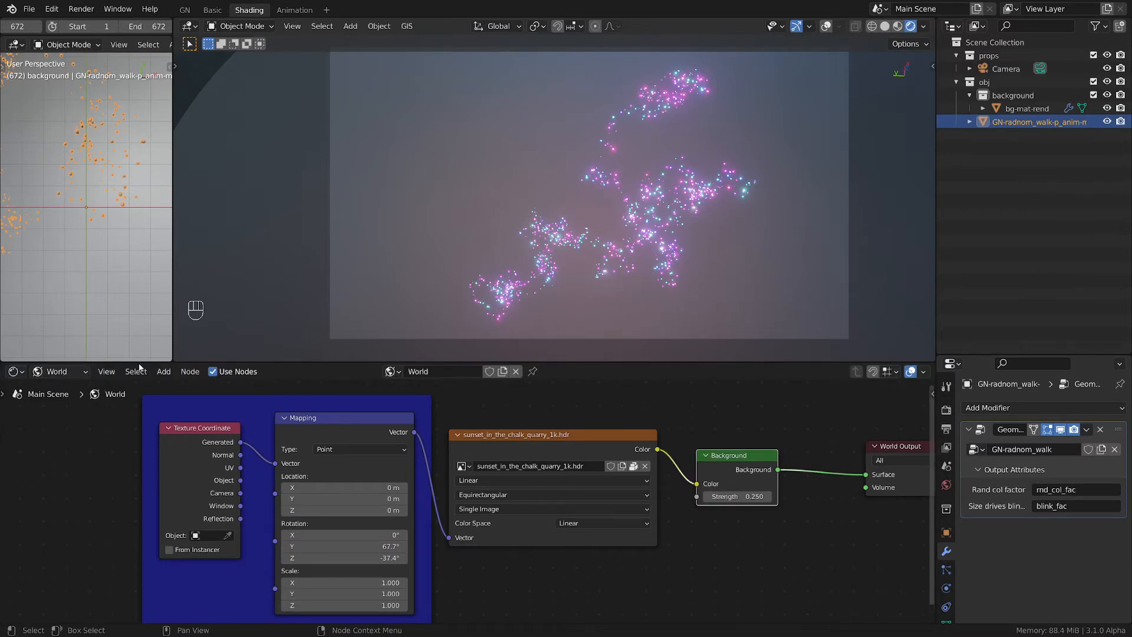
{"action": "left_click", "coordinate": [73, 372]}
{"action": "left_click", "coordinate": [62, 387]}
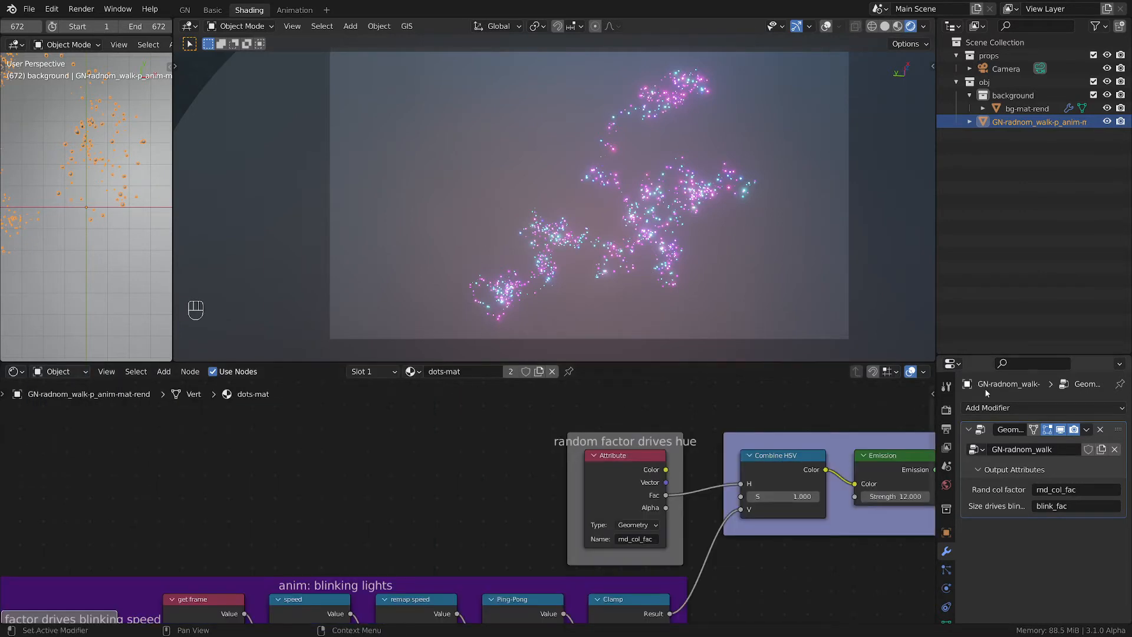
Review the Eevee render settings, checking Bloom and collapsing the Screen Space Reflections section.
{"action": "left_click", "coordinate": [946, 410]}
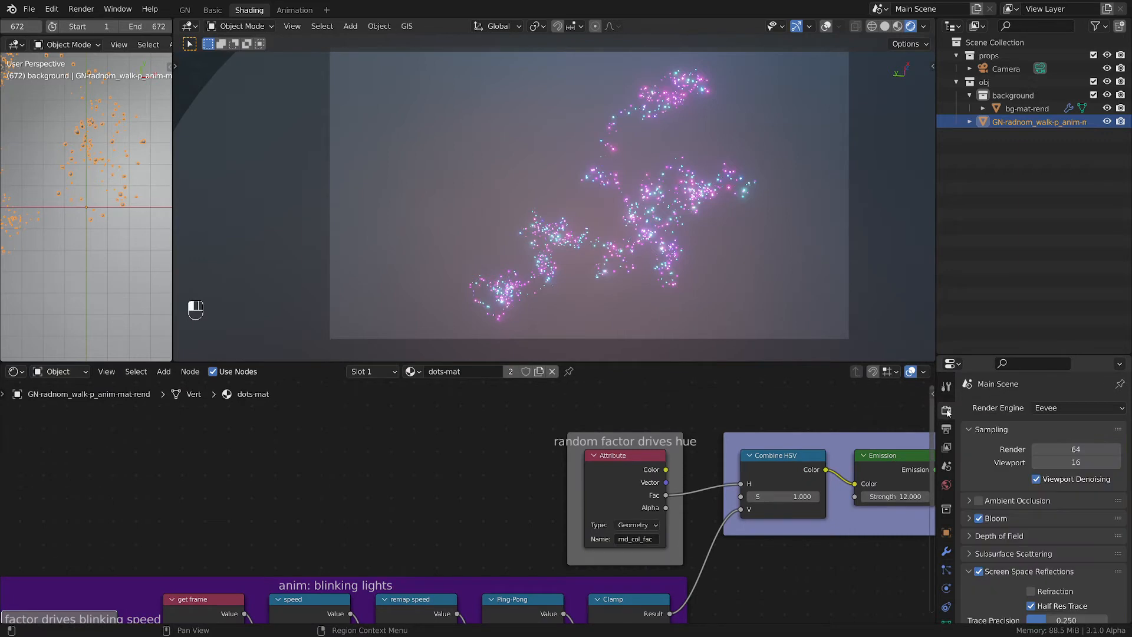
{"action": "left_click", "coordinate": [968, 518]}
{"action": "left_click", "coordinate": [969, 518]}
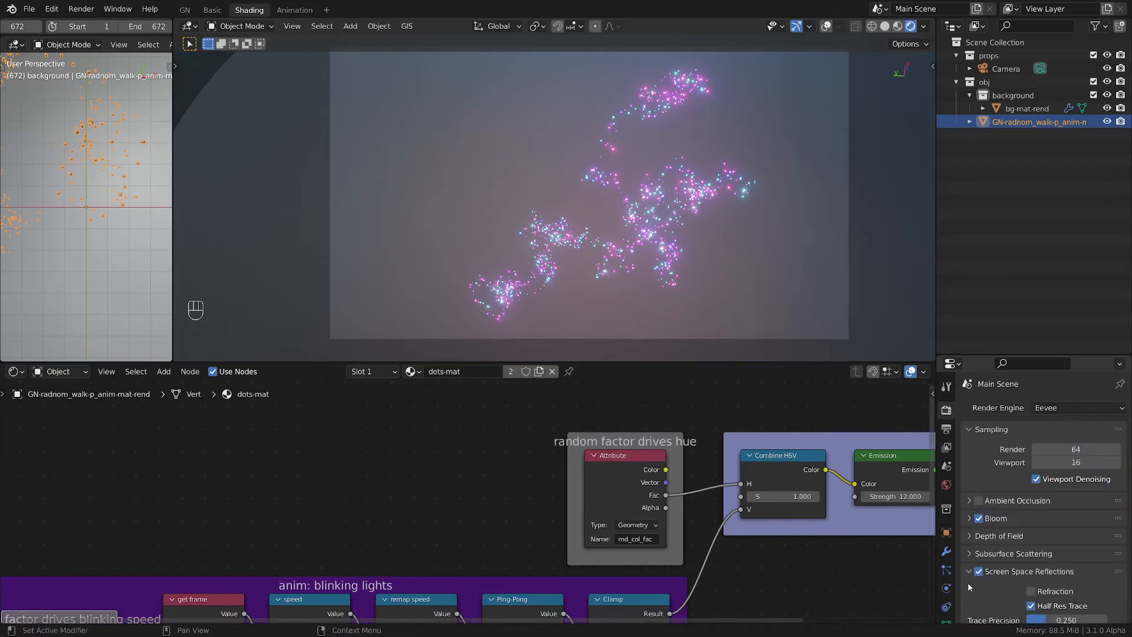
{"action": "scroll", "coordinate": [973, 583], "scroll_direction": "down", "scroll_amount": 2}
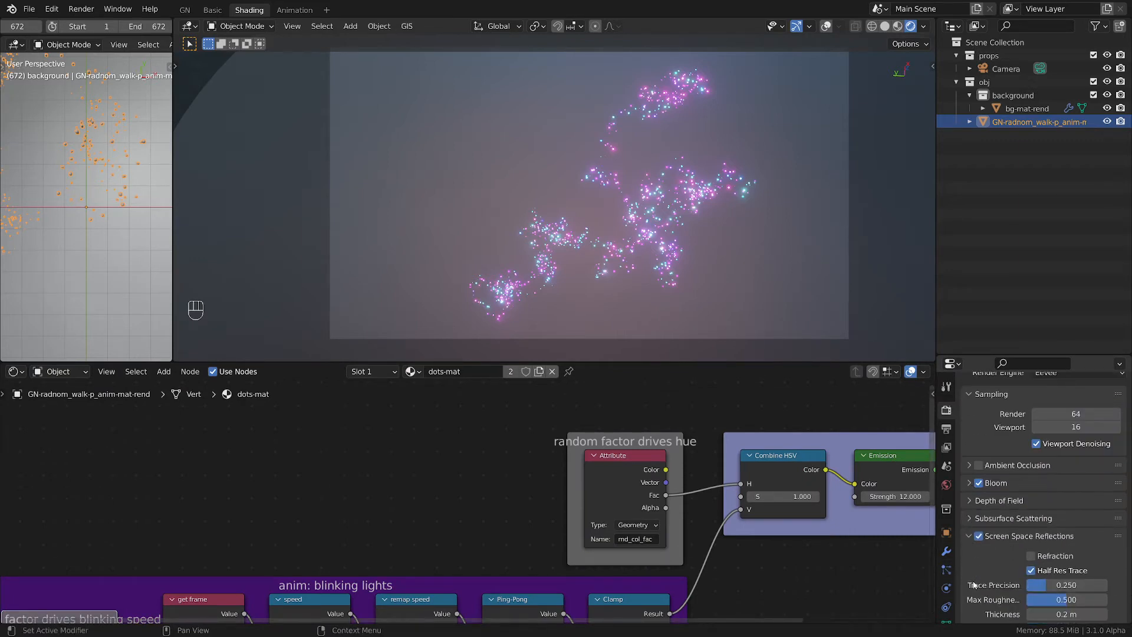
{"action": "left_click", "coordinate": [969, 535]}
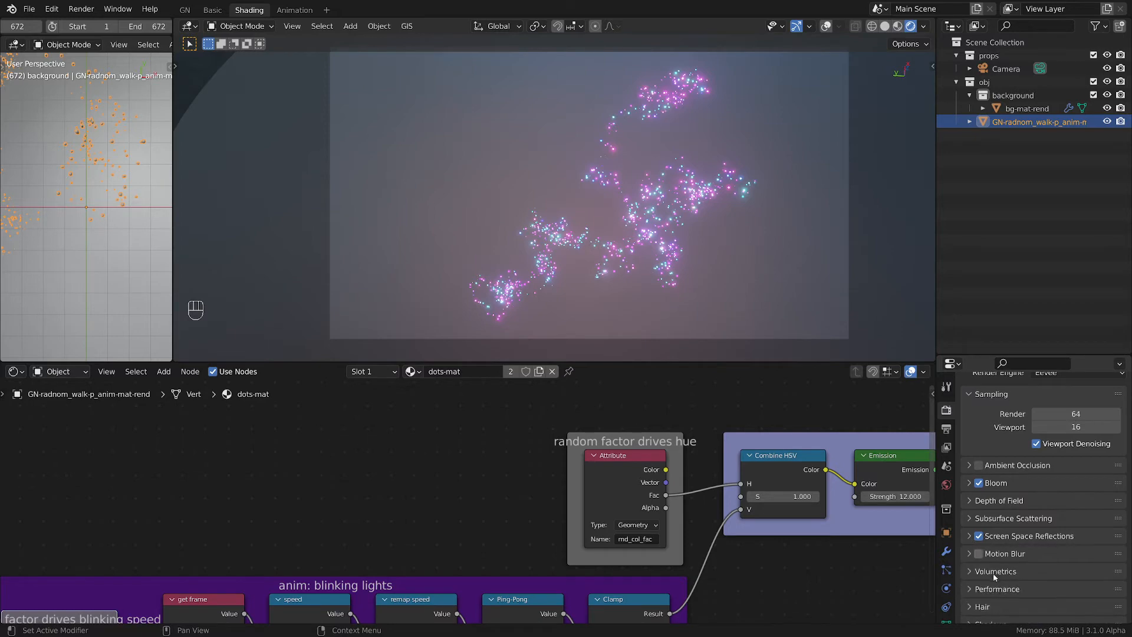
Select the bg-mat-rend object and examine its bowl shape from several angles along with its modifier settings.
{"action": "left_click", "coordinate": [1026, 109]}
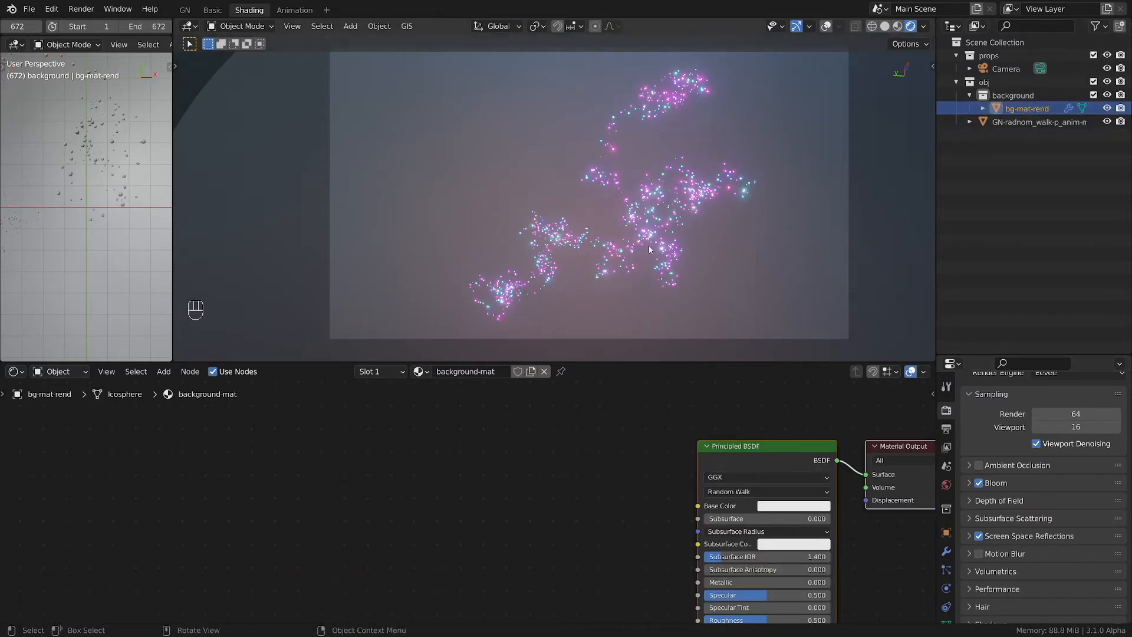
{"action": "scroll", "coordinate": [645, 257], "scroll_direction": "down", "scroll_amount": 4}
{"action": "middle_click_drag", "start_coordinate": [648, 273], "coordinate": [683, 220]}
{"action": "scroll", "coordinate": [684, 218], "scroll_direction": "down", "scroll_amount": 3}
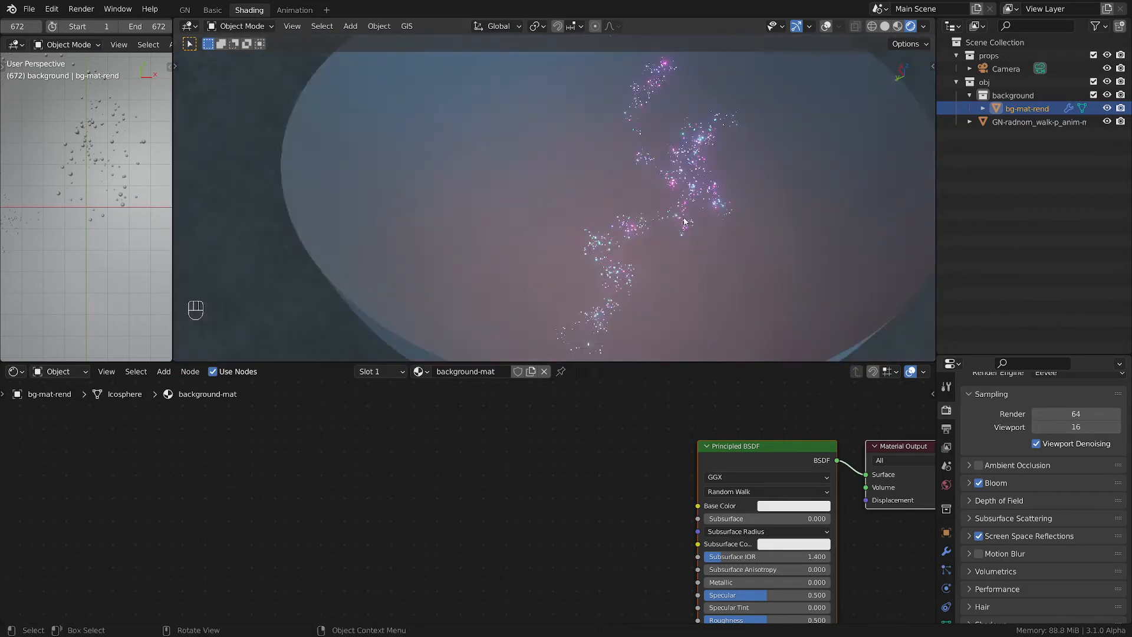
{"action": "scroll", "coordinate": [684, 221], "scroll_direction": "down", "scroll_amount": 6}
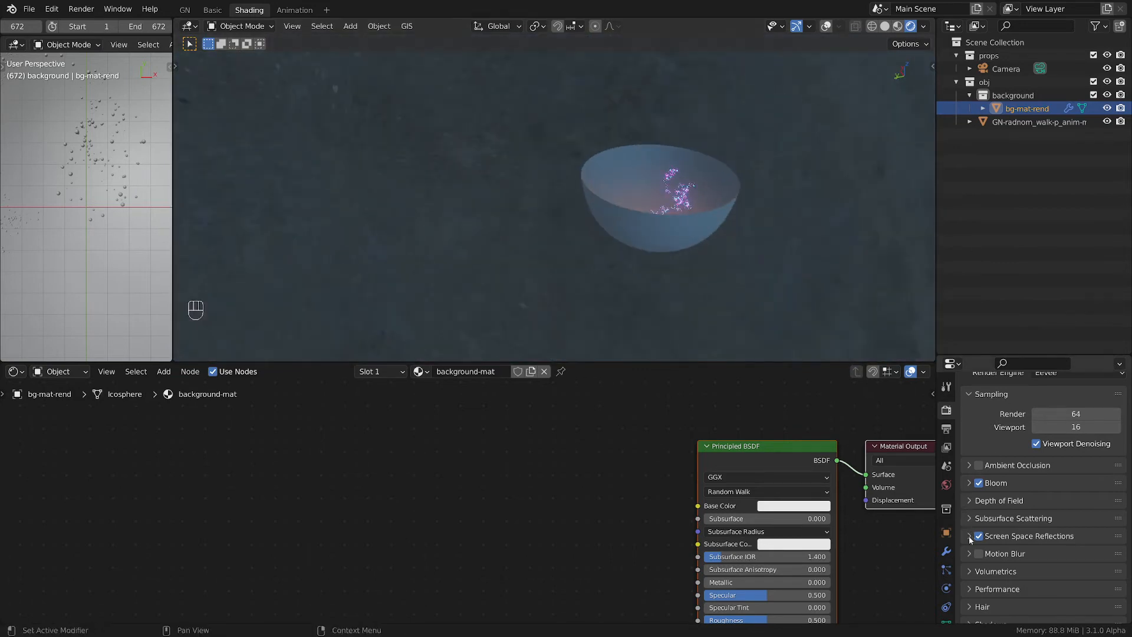
{"action": "left_click", "coordinate": [946, 550]}
{"action": "scroll", "coordinate": [652, 197], "scroll_direction": "up", "scroll_amount": 4}
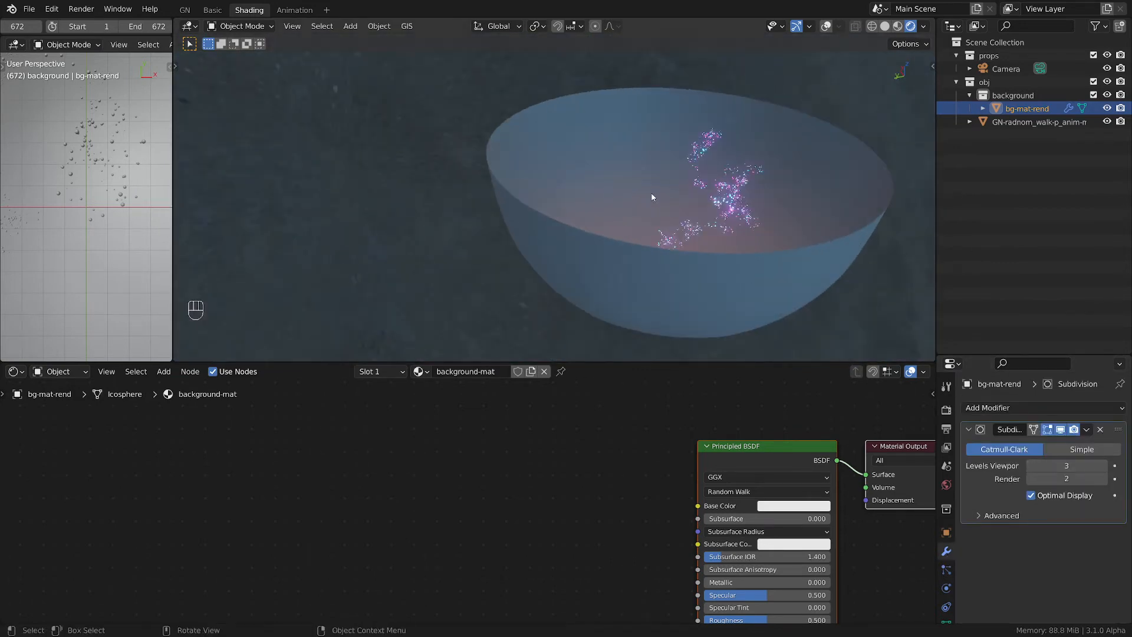
{"action": "middle_click_drag", "start_coordinate": [748, 273], "coordinate": [803, 324]}
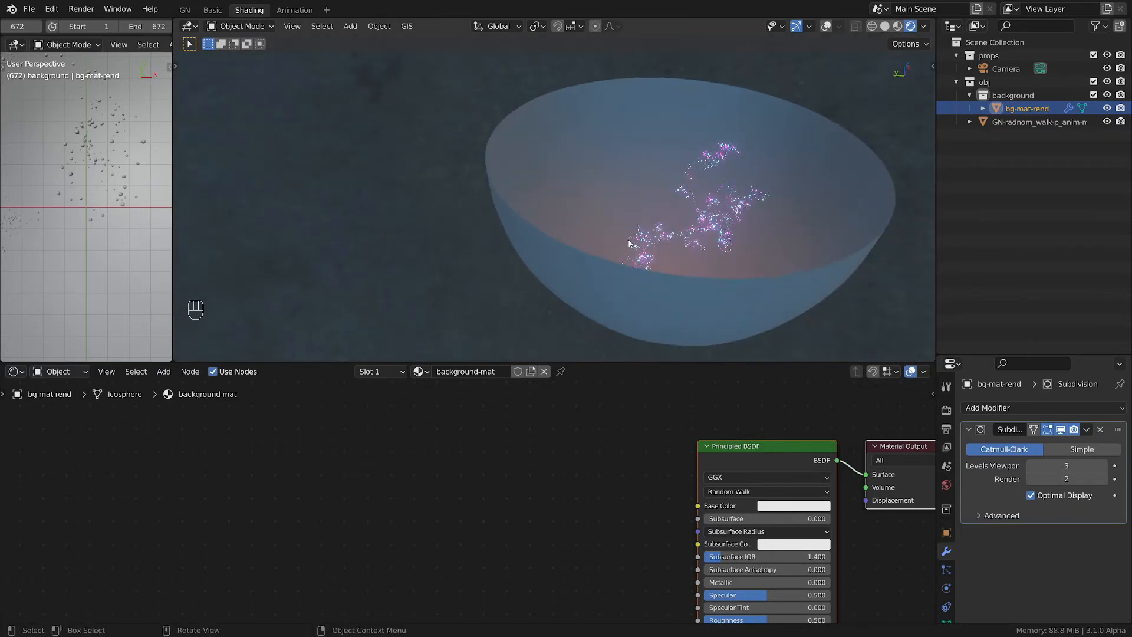
{"action": "middle_click_drag", "start_coordinate": [628, 243], "coordinate": [613, 209]}
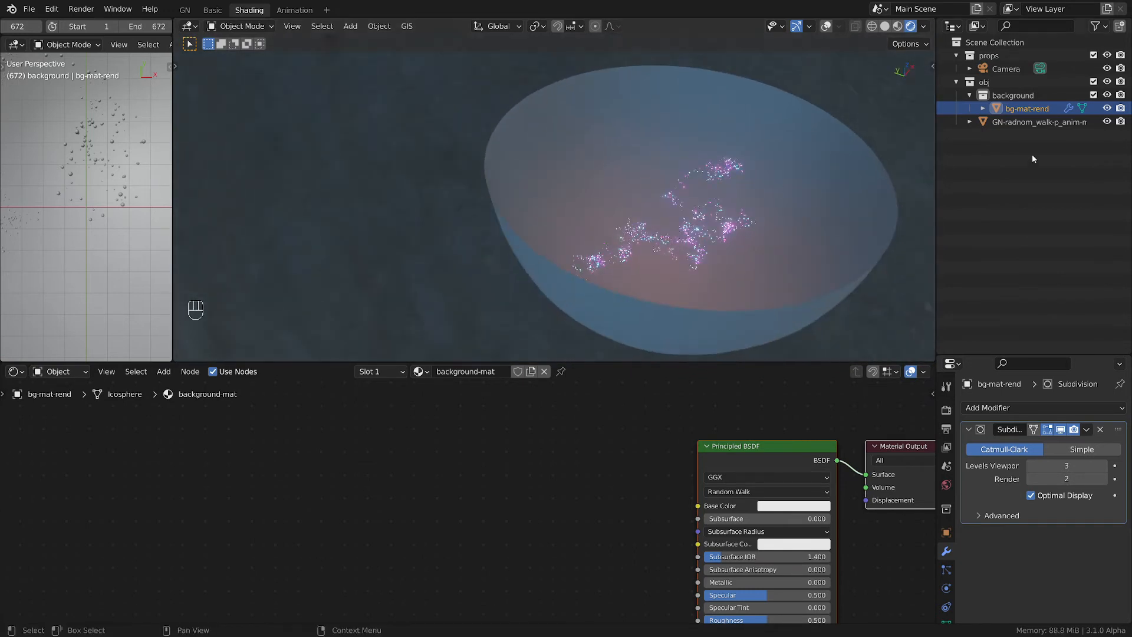
Inspect the Principled BSDF node of background-mat and view the bowl from above.
{"action": "middle_click_drag", "start_coordinate": [798, 530], "coordinate": [648, 521]}
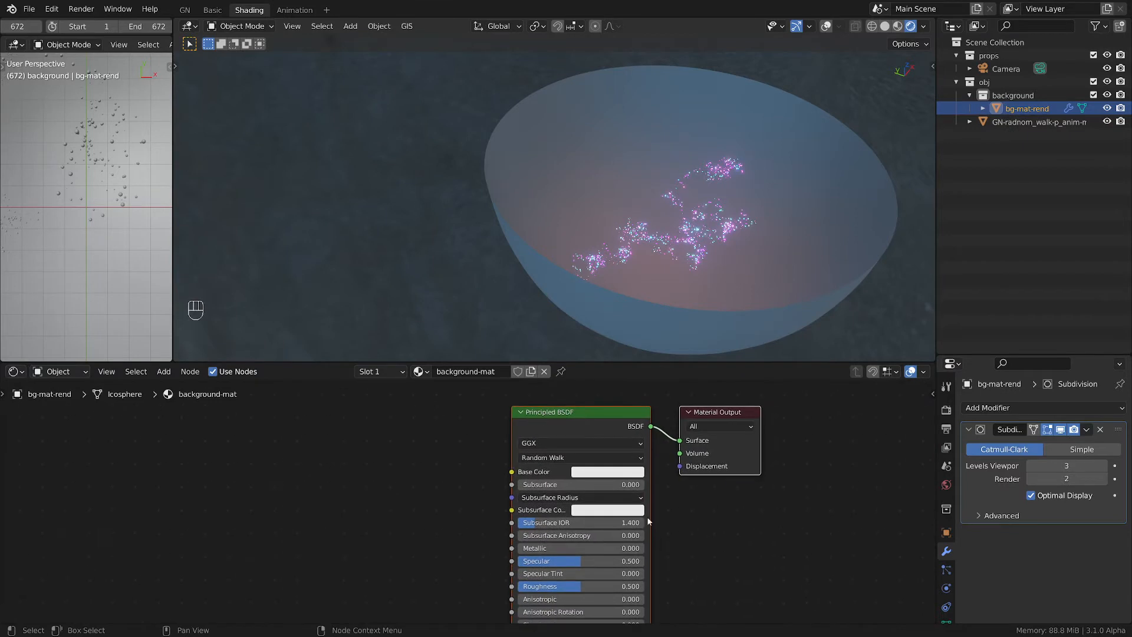
{"action": "left_click", "coordinate": [581, 422]}
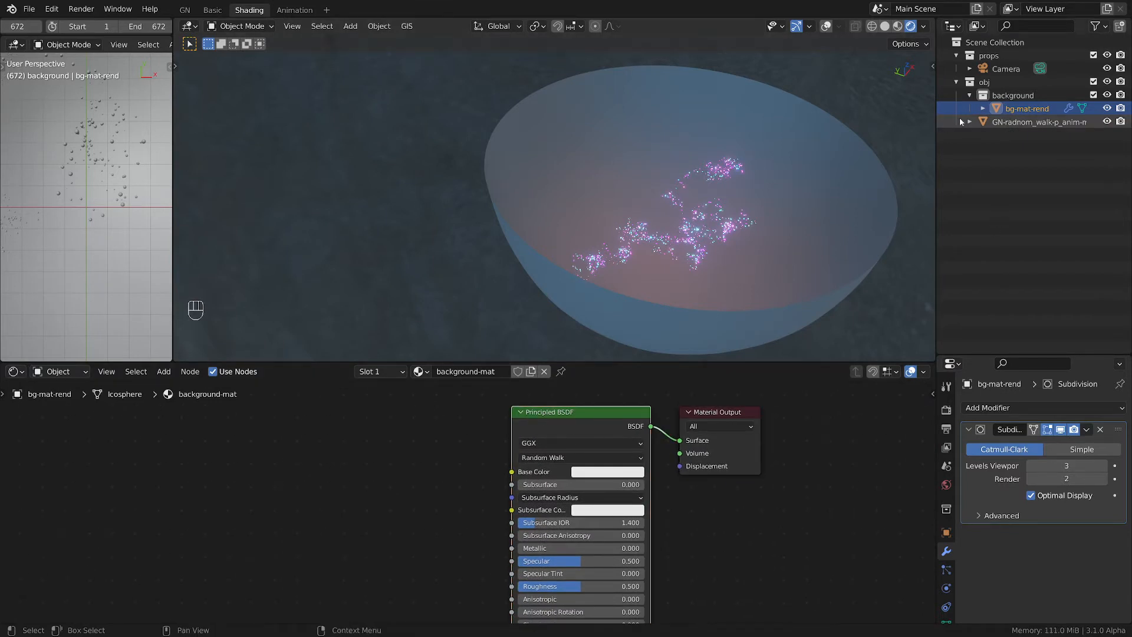
{"action": "middle_click_drag", "start_coordinate": [739, 232], "coordinate": [679, 298]}
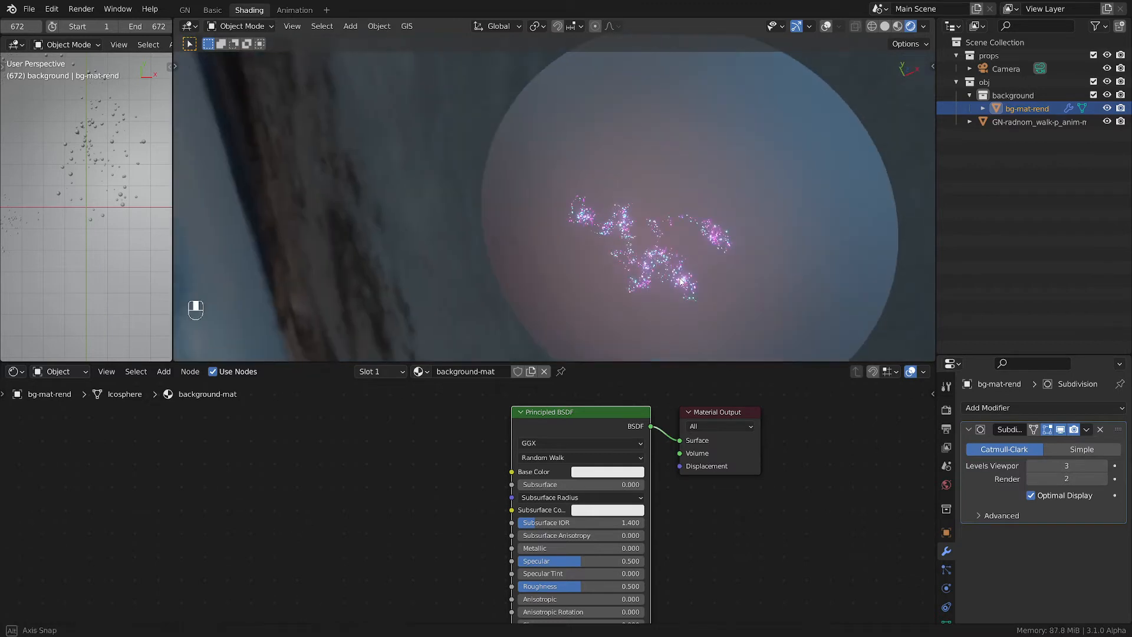
Select the random-walk particle object and examine its dots-mat node tree and glowing dots through the camera view.
{"action": "left_click", "coordinate": [1011, 122]}
{"action": "key", "text": "KP_0"}
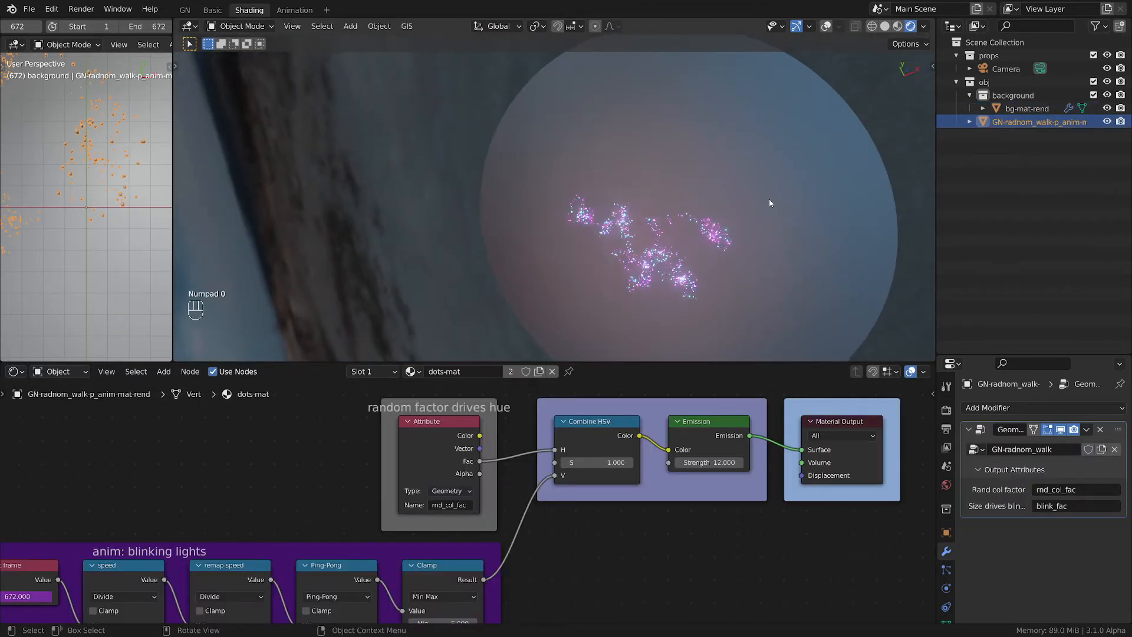
{"action": "scroll", "coordinate": [572, 251], "scroll_direction": "up", "scroll_amount": 4}
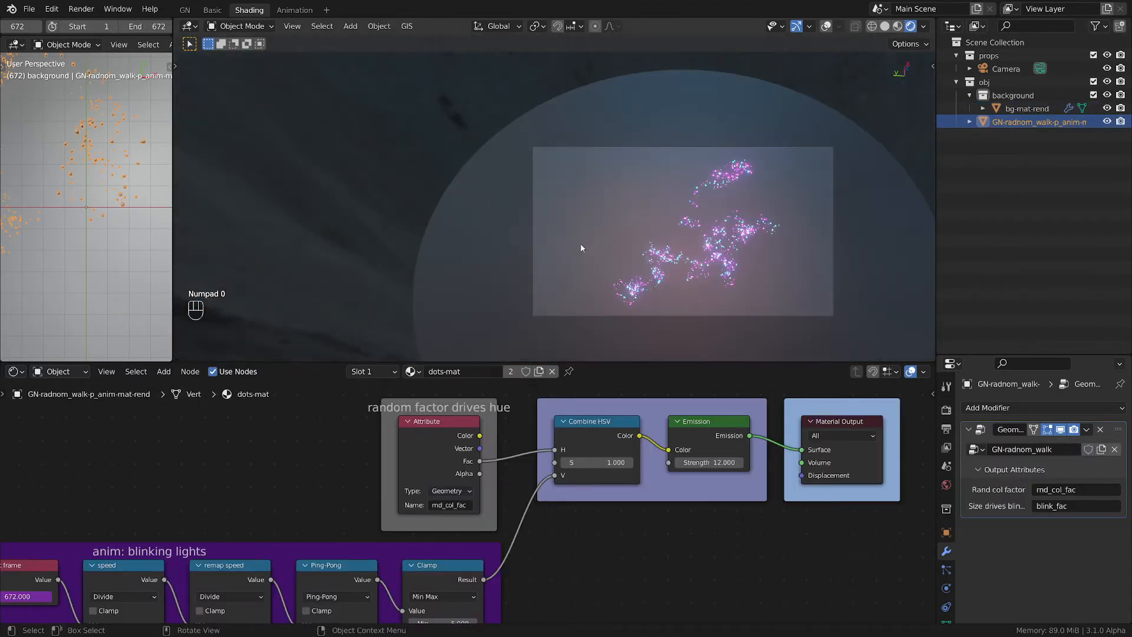
{"action": "scroll", "coordinate": [191, 510], "scroll_direction": "down", "scroll_amount": 2}
{"action": "middle_click_drag", "start_coordinate": [254, 508], "coordinate": [501, 482]}
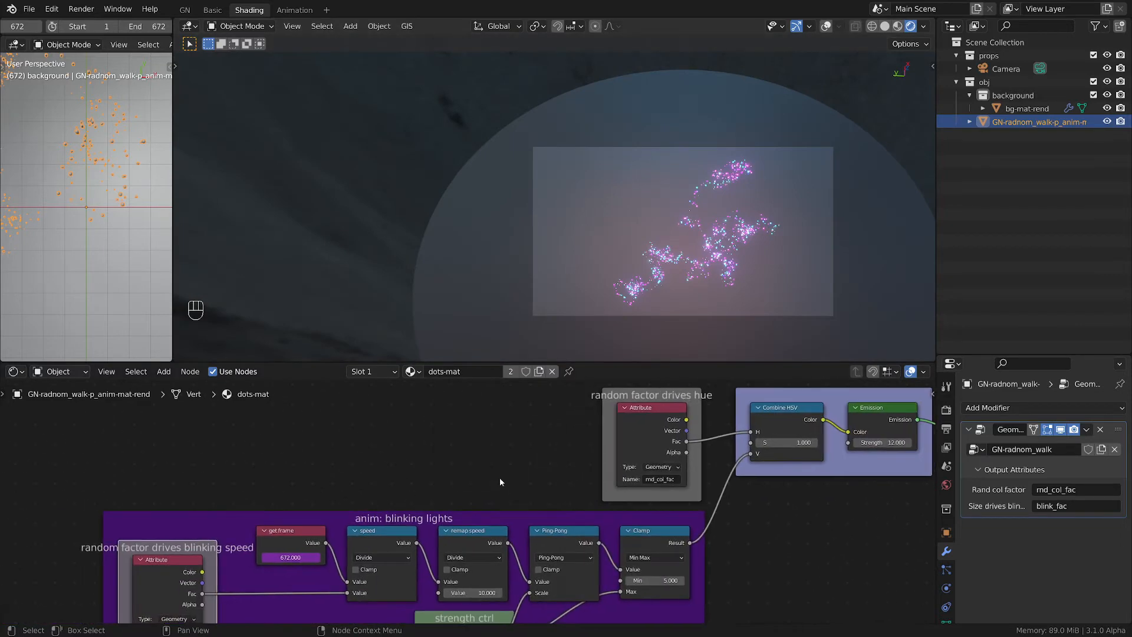
{"action": "scroll", "coordinate": [666, 254], "scroll_direction": "up", "scroll_amount": 3}
{"action": "scroll", "coordinate": [717, 202], "scroll_direction": "up", "scroll_amount": 4}
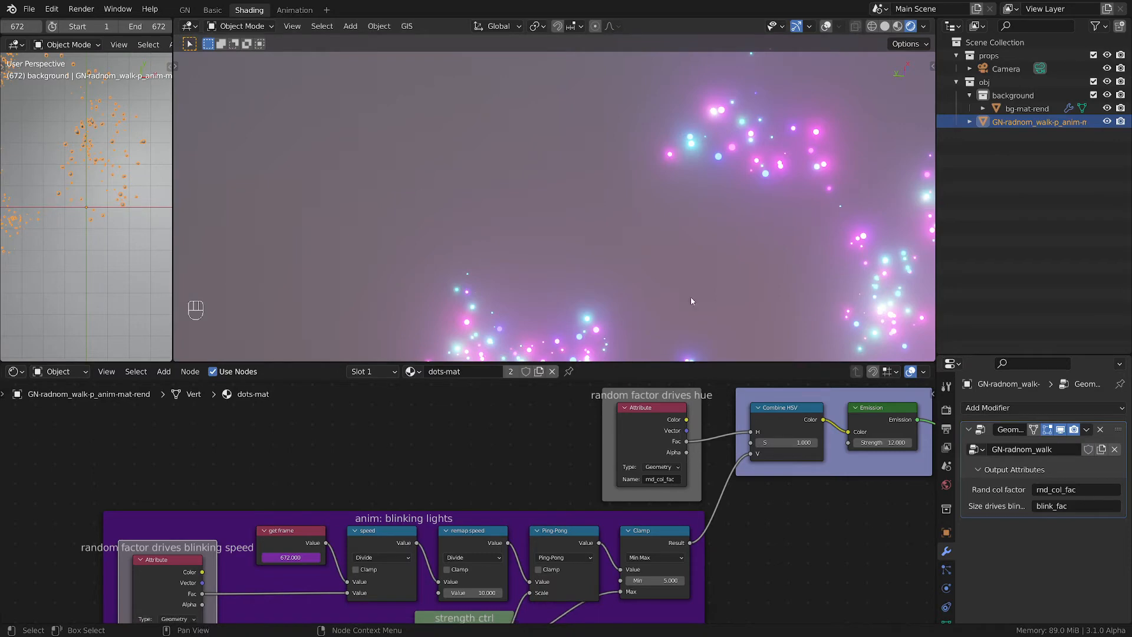
Select the blink_fac Attribute node in the dots-mat tree and examine the glowing dots up close.
{"action": "scroll", "coordinate": [326, 464], "scroll_direction": "down", "scroll_amount": 1}
{"action": "middle_click_drag", "start_coordinate": [326, 464], "coordinate": [370, 515]}
{"action": "left_click", "coordinate": [358, 519]}
{"action": "scroll", "coordinate": [360, 520], "scroll_direction": "up", "scroll_amount": 4}
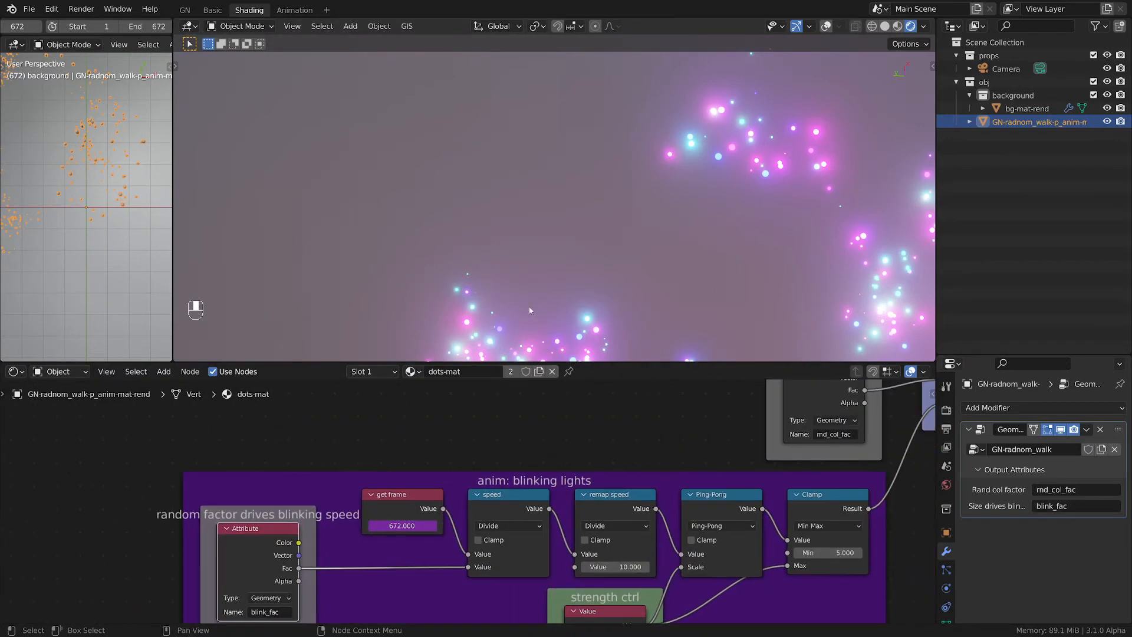
{"action": "middle_click_drag", "start_coordinate": [835, 133], "coordinate": [685, 153], "text": "shift"}
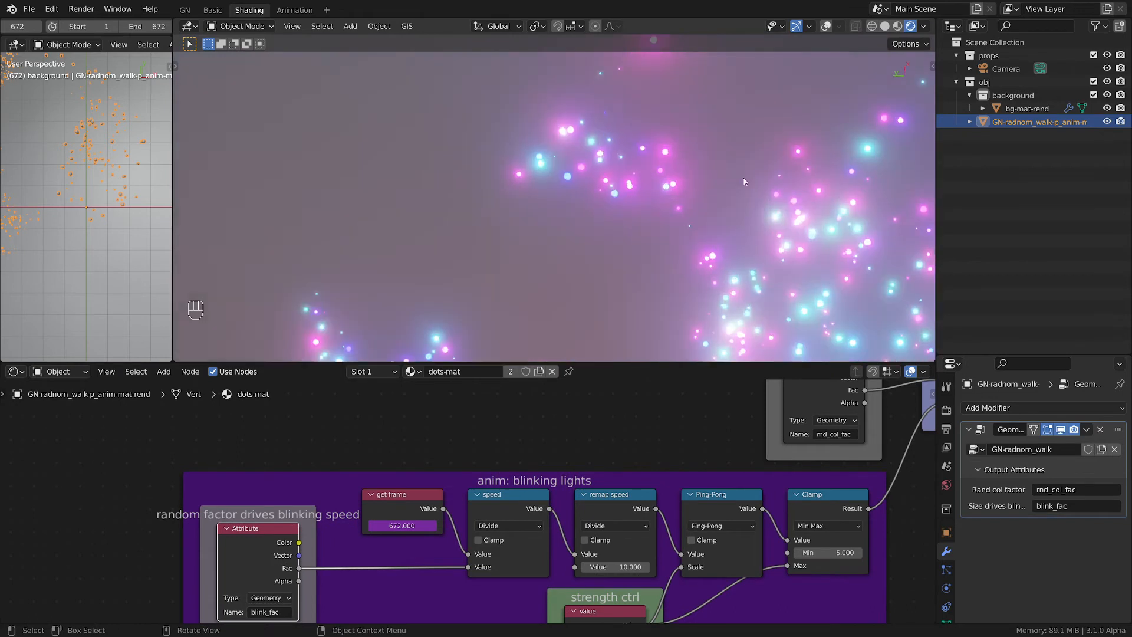
{"action": "scroll", "coordinate": [606, 192], "scroll_direction": "up", "scroll_amount": 2}
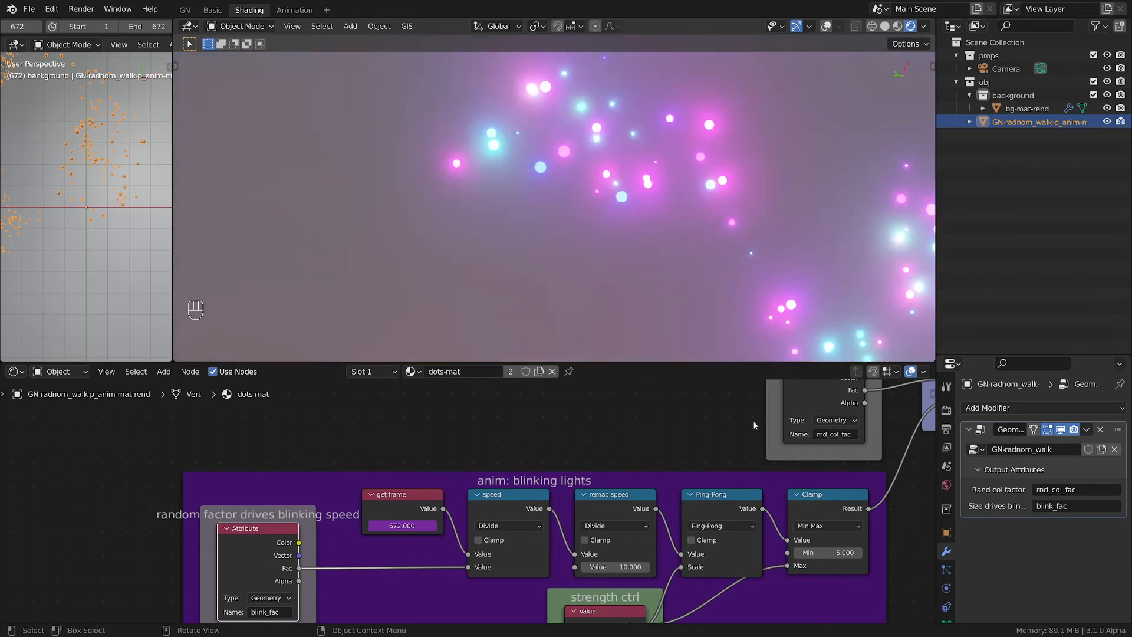
Examine the rnd_col_fac Attribute node in the random factor drives hue frame and its link to Combine HSV.
{"action": "middle_click_drag", "start_coordinate": [752, 420], "coordinate": [581, 500]}
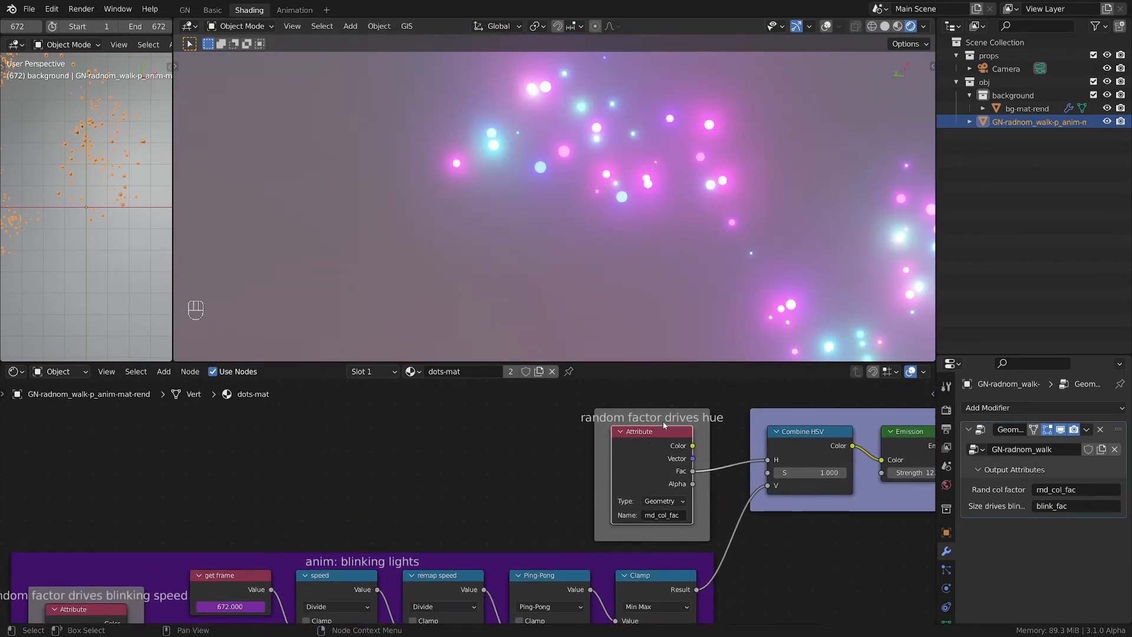
{"action": "scroll", "coordinate": [687, 431], "scroll_direction": "down", "scroll_amount": 1}
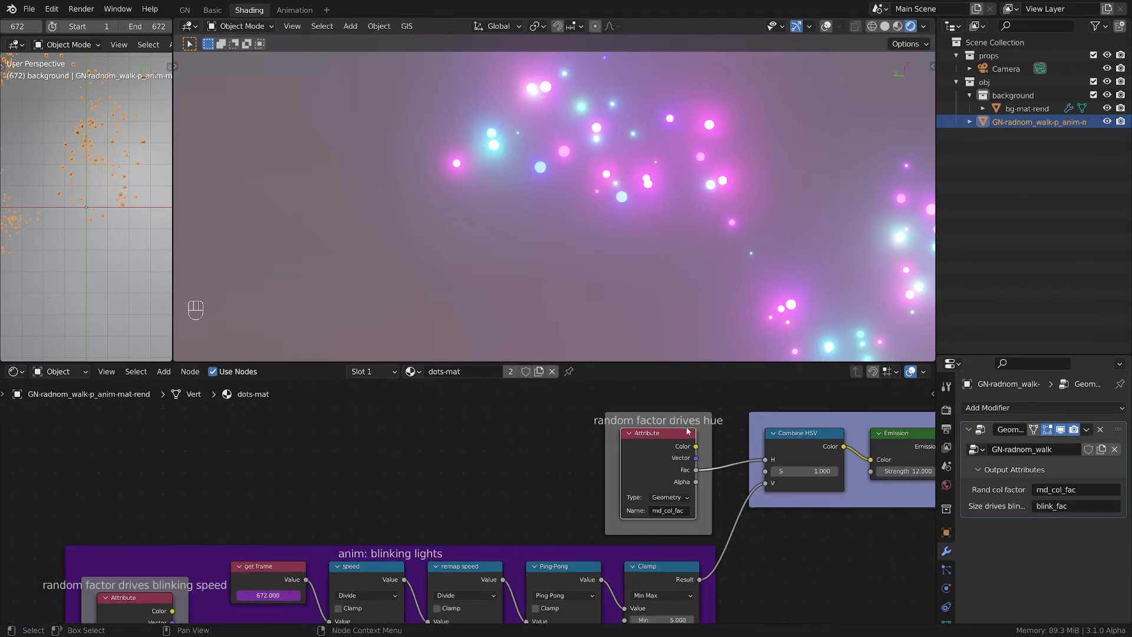
{"action": "scroll", "coordinate": [613, 503], "scroll_direction": "down", "scroll_amount": 1}
{"action": "middle_click_drag", "start_coordinate": [508, 494], "coordinate": [585, 483]}
{"action": "middle_click_drag", "start_coordinate": [771, 519], "coordinate": [526, 509]}
Maximize the shader node editor, review the chain from blink_fac to Material Output, and restore the layout.
{"action": "key", "text": "ctrl+space"}
{"action": "scroll", "coordinate": [201, 376], "scroll_direction": "up", "scroll_amount": 3}
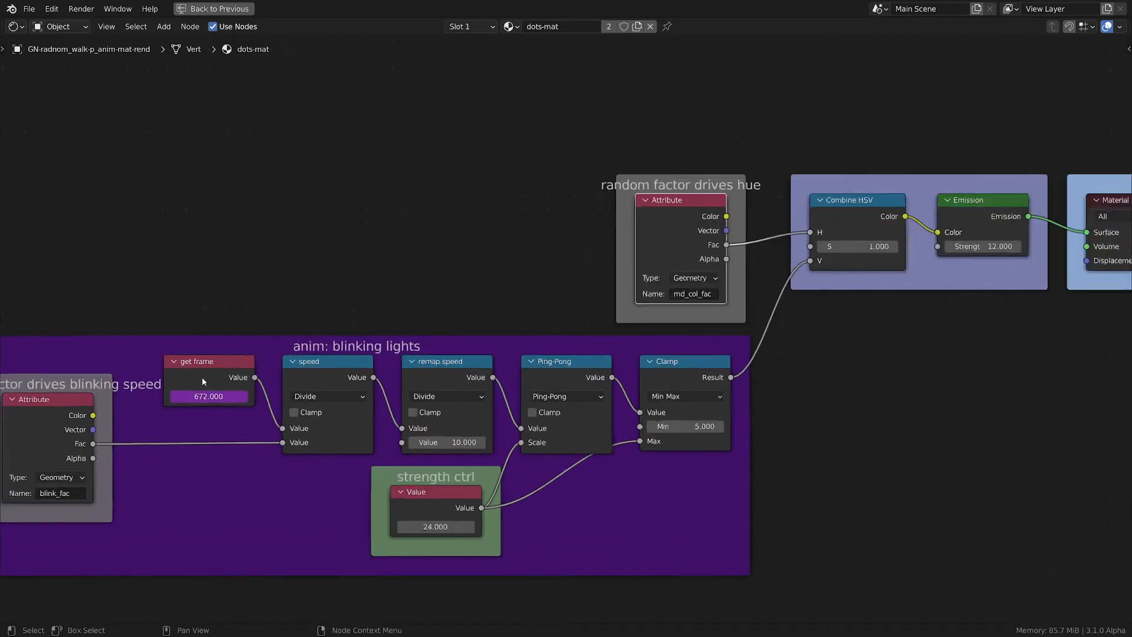
{"action": "middle_click_drag", "start_coordinate": [333, 399], "coordinate": [422, 385]}
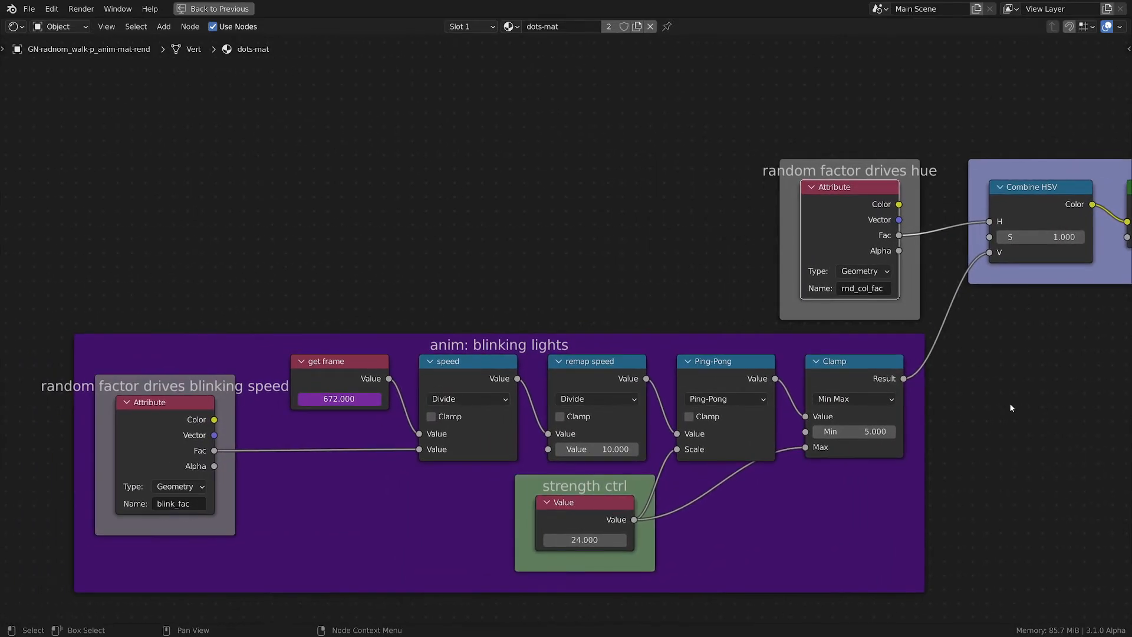
{"action": "middle_click_drag", "start_coordinate": [1009, 402], "coordinate": [733, 397]}
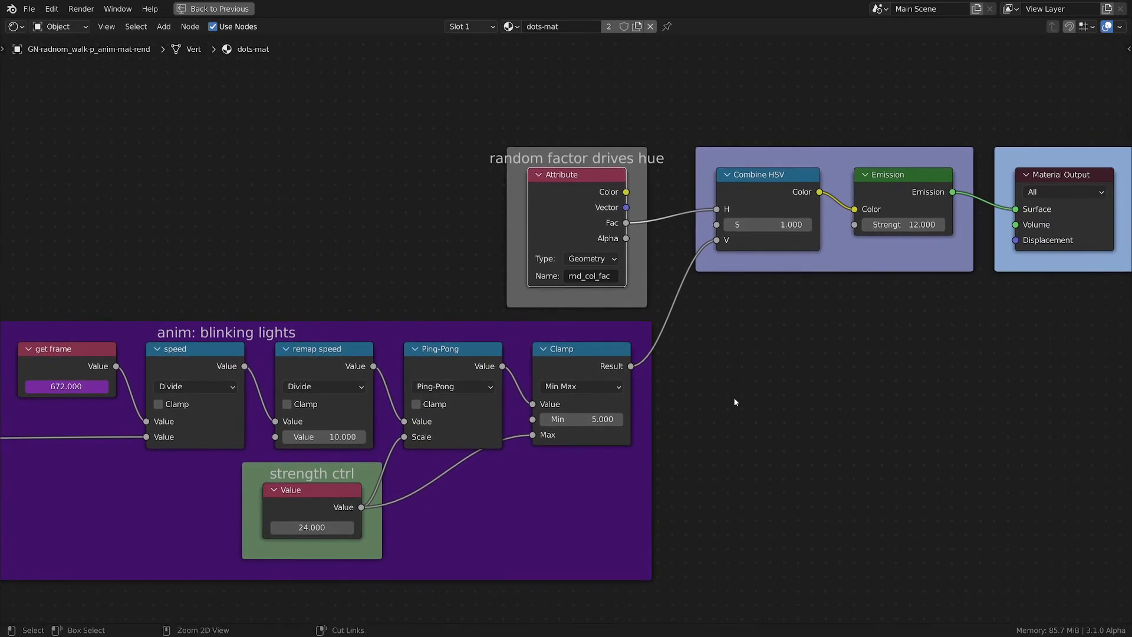
{"action": "key", "text": "ctrl+space"}
{"action": "scroll", "coordinate": [632, 525], "scroll_direction": "down", "scroll_amount": 3}
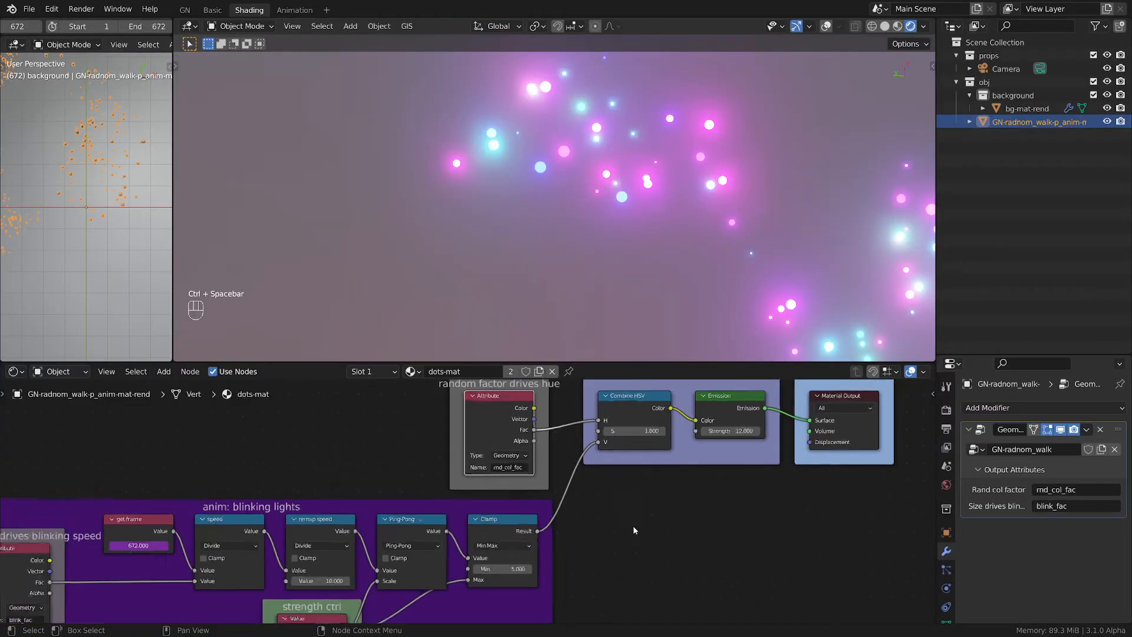
Inspect the hue Attribute, Combine HSV and Emission nodes of dots-mat at close range.
{"action": "left_click_drag", "start_coordinate": [478, 508], "coordinate": [466, 510]}
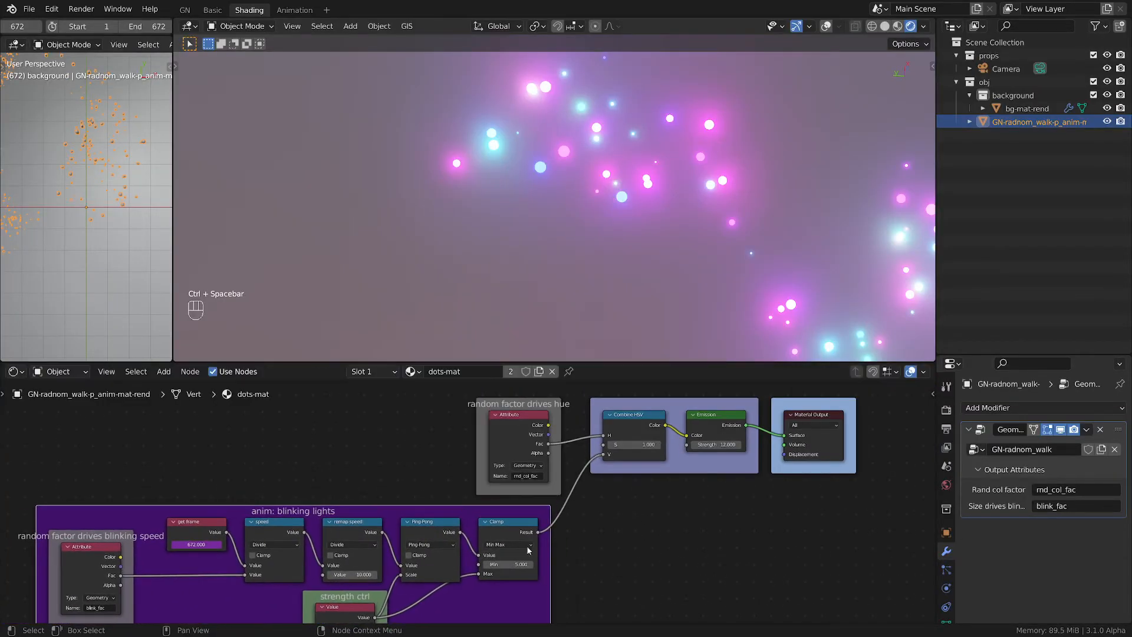
{"action": "middle_click_drag", "start_coordinate": [590, 471], "coordinate": [458, 505]}
{"action": "scroll", "coordinate": [459, 504], "scroll_direction": "up", "scroll_amount": 4}
{"action": "middle_click_drag", "start_coordinate": [649, 478], "coordinate": [586, 508]}
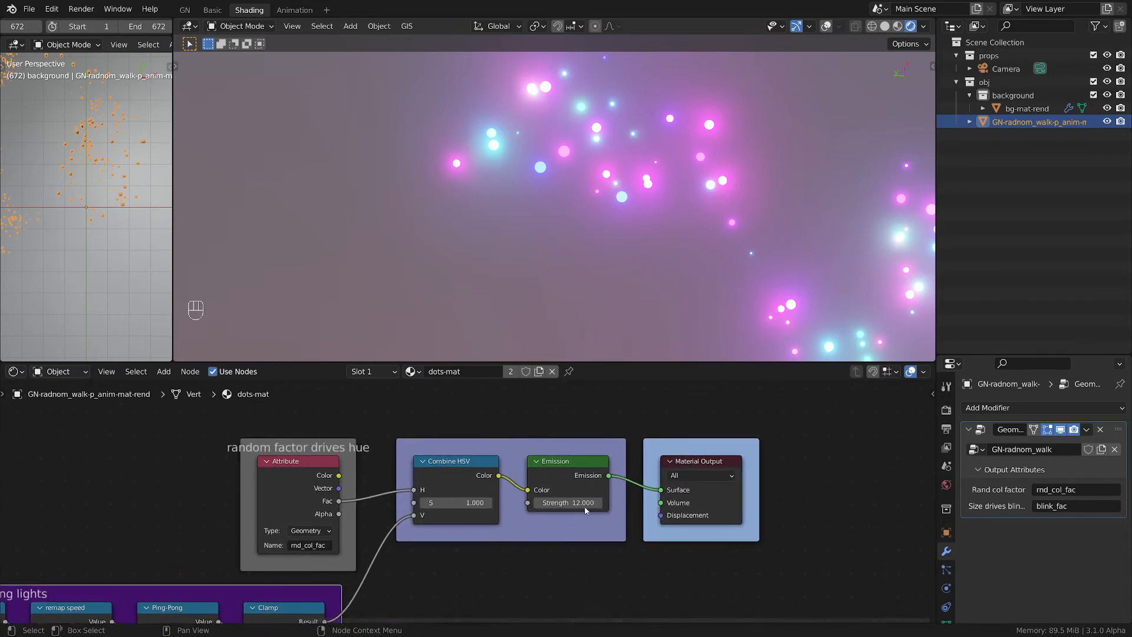
{"action": "scroll", "coordinate": [586, 508], "scroll_direction": "up", "scroll_amount": 3}
{"action": "scroll", "coordinate": [402, 585], "scroll_direction": "up", "scroll_amount": 3}
{"action": "middle_click_drag", "start_coordinate": [283, 458], "coordinate": [353, 484]}
{"action": "left_click_drag", "start_coordinate": [324, 442], "coordinate": [303, 434]}
{"action": "middle_click_drag", "start_coordinate": [347, 559], "coordinate": [474, 550]}
{"action": "middle_click_drag", "start_coordinate": [476, 509], "coordinate": [402, 513]}
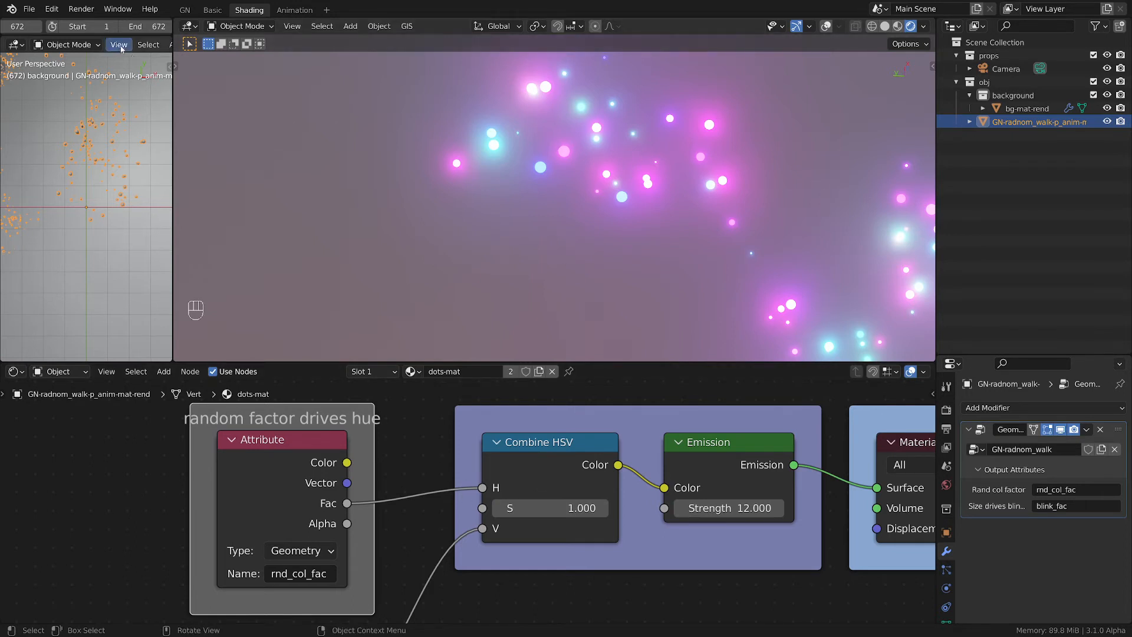
Widen the small 3D viewport, turn it into a Geometry Node Editor without its sidebar, and show the random color ctrl frame.
{"action": "left_click_drag", "start_coordinate": [173, 99], "coordinate": [350, 99]}
{"action": "left_click", "coordinate": [17, 44]}
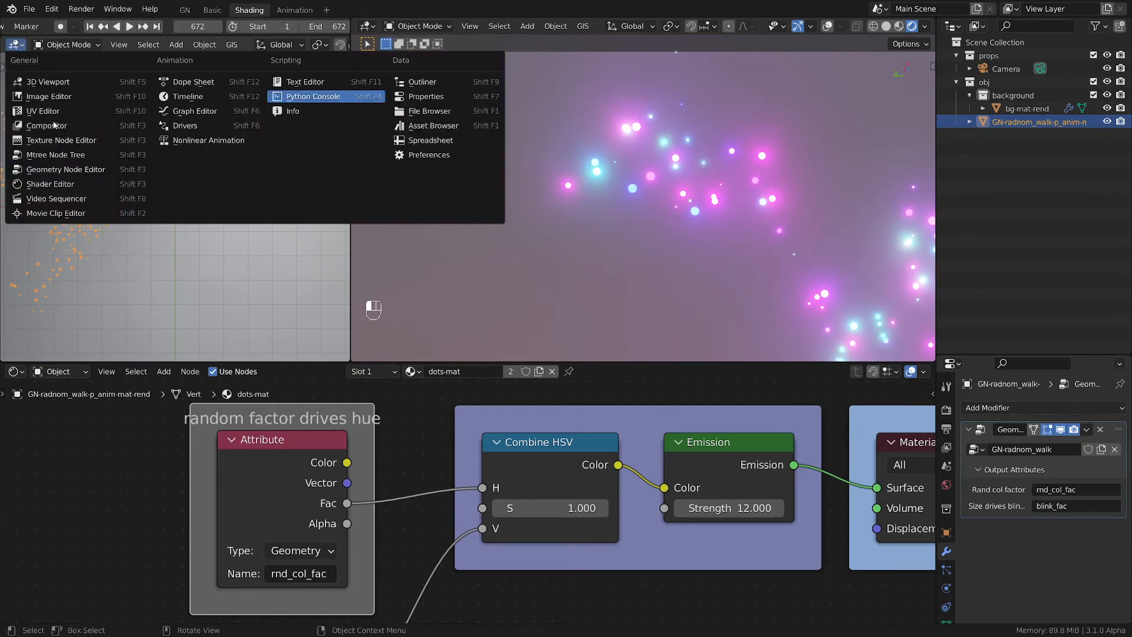
{"action": "left_click", "coordinate": [58, 172]}
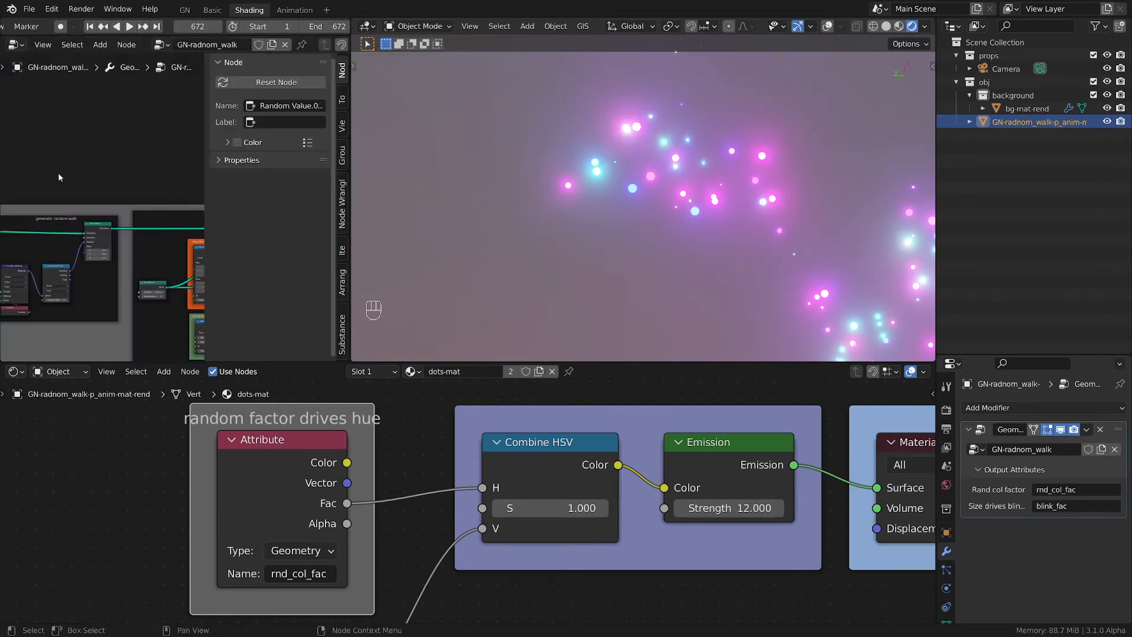
{"action": "scroll", "coordinate": [152, 260], "scroll_direction": "up", "scroll_amount": 3}
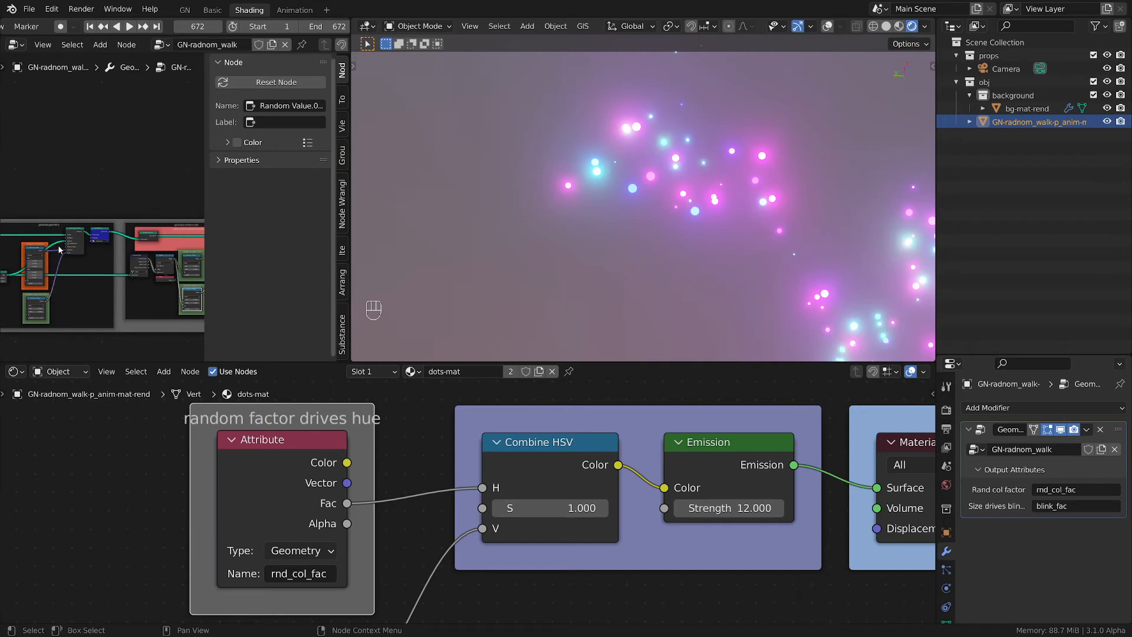
{"action": "key", "text": "n"}
{"action": "scroll", "coordinate": [269, 242], "scroll_direction": "up", "scroll_amount": 4}
{"action": "scroll", "coordinate": [269, 242], "scroll_direction": "up", "scroll_amount": 5}
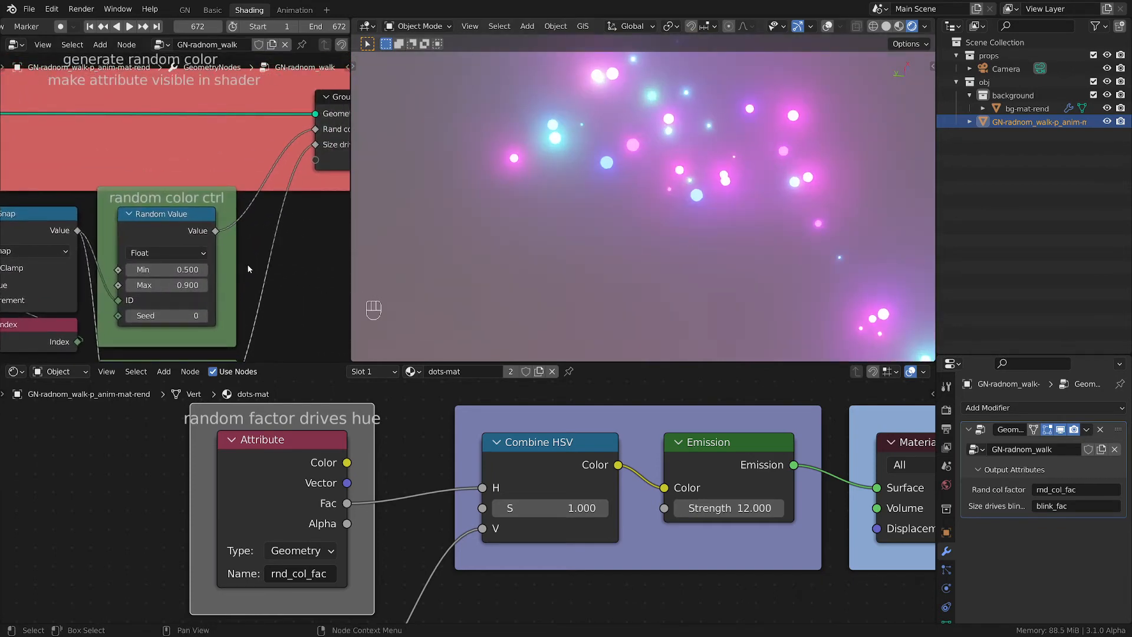
Try Min -0.840 and Max 0.700 on the random color ctrl Random Value node, and undo both changes.
{"action": "left_click_drag", "start_coordinate": [531, 448], "coordinate": [533, 450]}
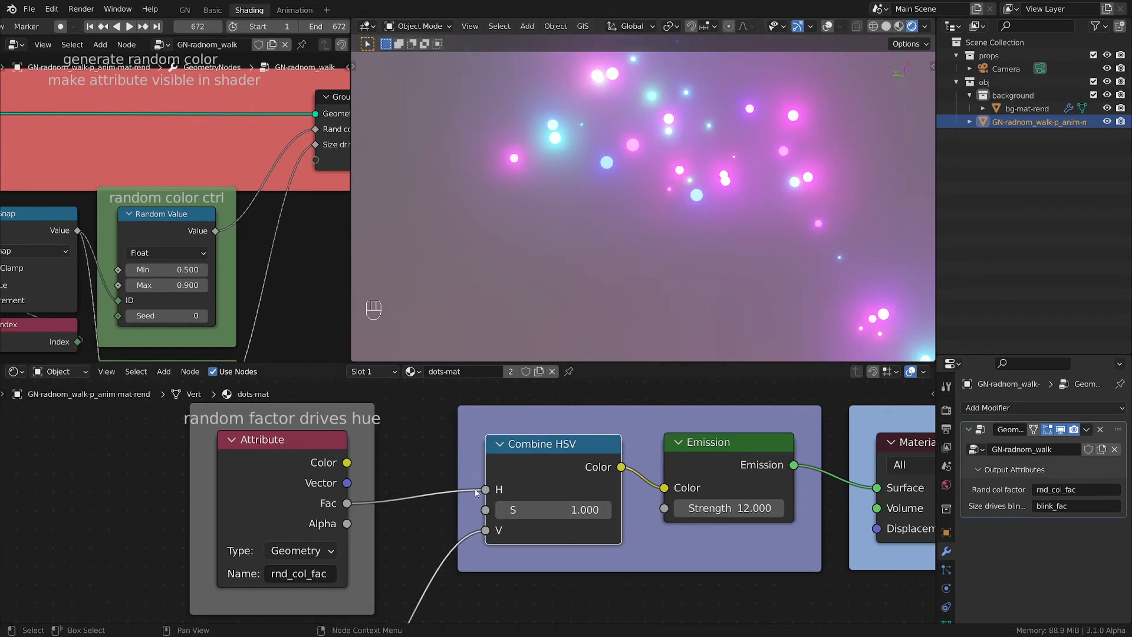
{"action": "scroll", "coordinate": [600, 232], "scroll_direction": "down", "scroll_amount": 8}
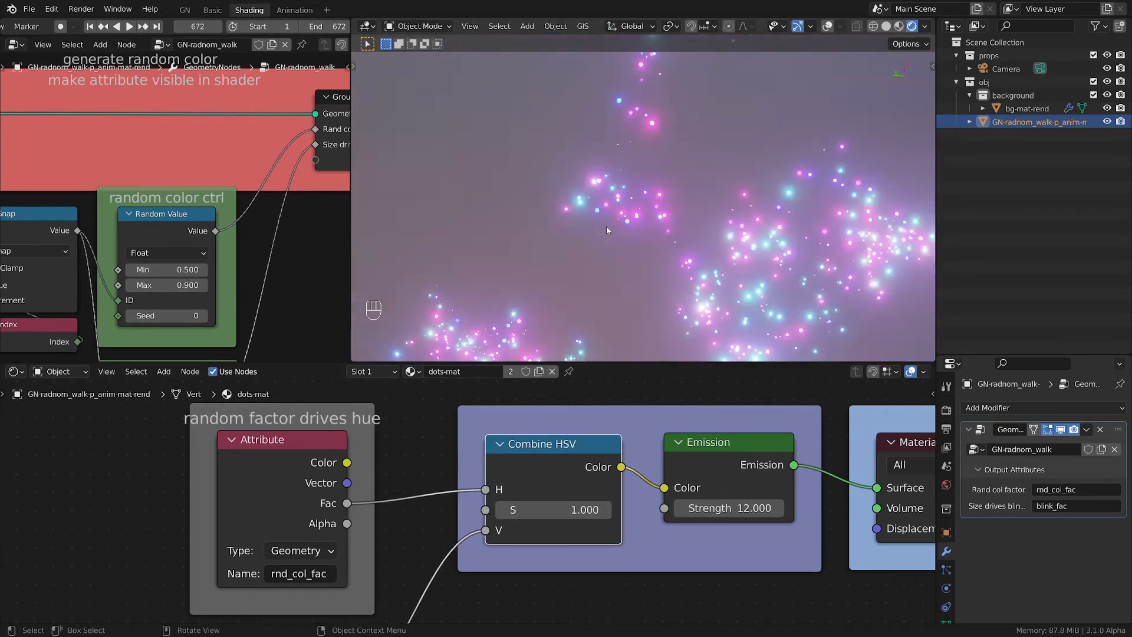
{"action": "left_click_drag", "start_coordinate": [171, 269], "coordinate": [204, 295], "text": "shift"}
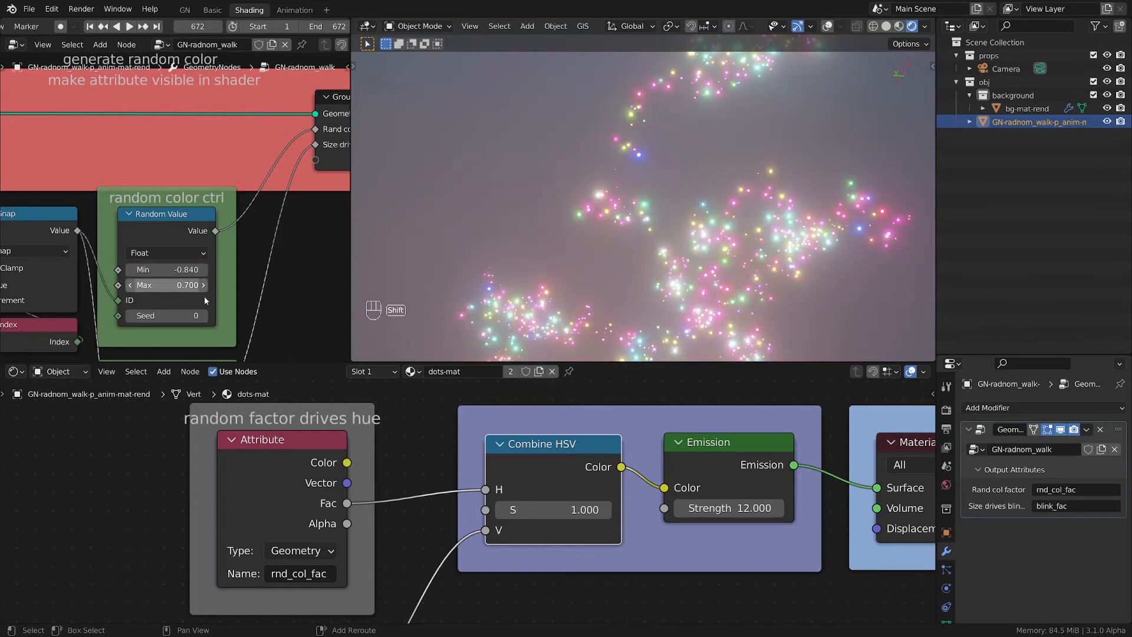
{"action": "key", "text": "ctrl+z"}
{"action": "key", "text": "ctrl+z"}
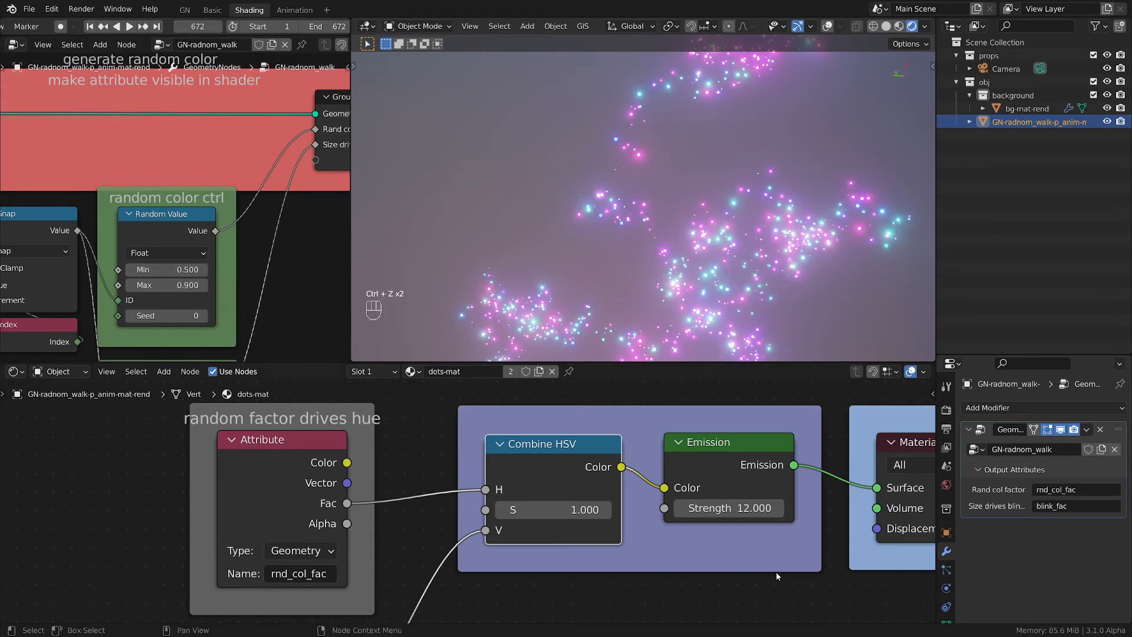
Select the Emission node and examine its Strength setting and its link to Material Output.
{"action": "scroll", "coordinate": [812, 584], "scroll_direction": "up", "scroll_amount": 3}
{"action": "middle_click_drag", "start_coordinate": [808, 584], "coordinate": [859, 536]}
{"action": "scroll", "coordinate": [564, 503], "scroll_direction": "down", "scroll_amount": 4}
{"action": "middle_click_drag", "start_coordinate": [681, 523], "coordinate": [503, 554]}
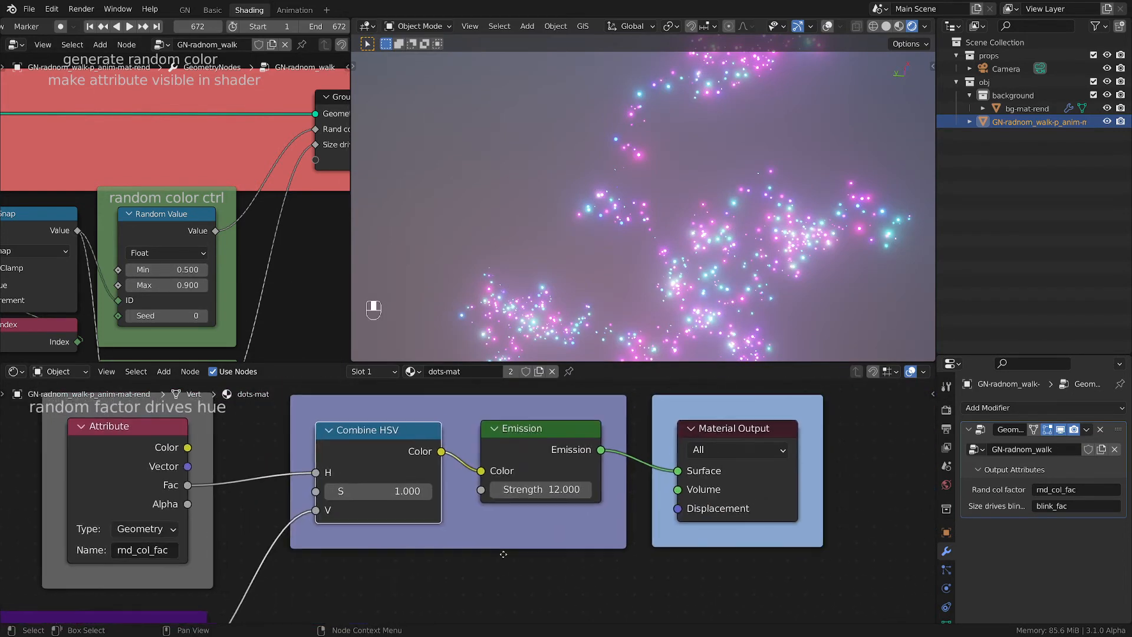
{"action": "scroll", "coordinate": [545, 463], "scroll_direction": "up", "scroll_amount": 2}
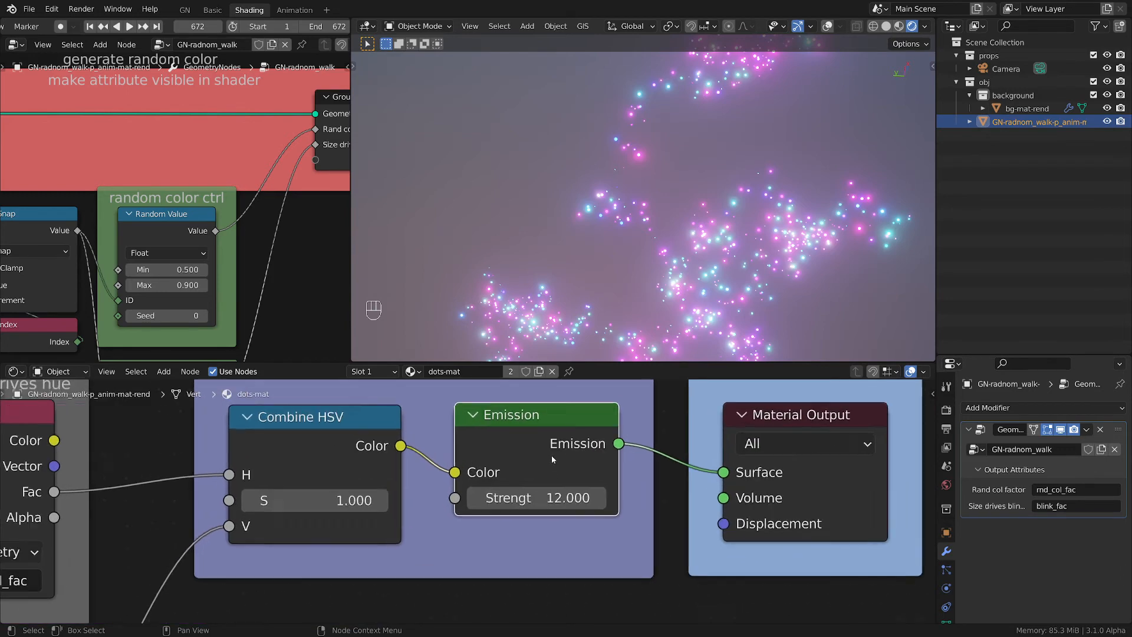
{"action": "scroll", "coordinate": [553, 458], "scroll_direction": "up", "scroll_amount": 1}
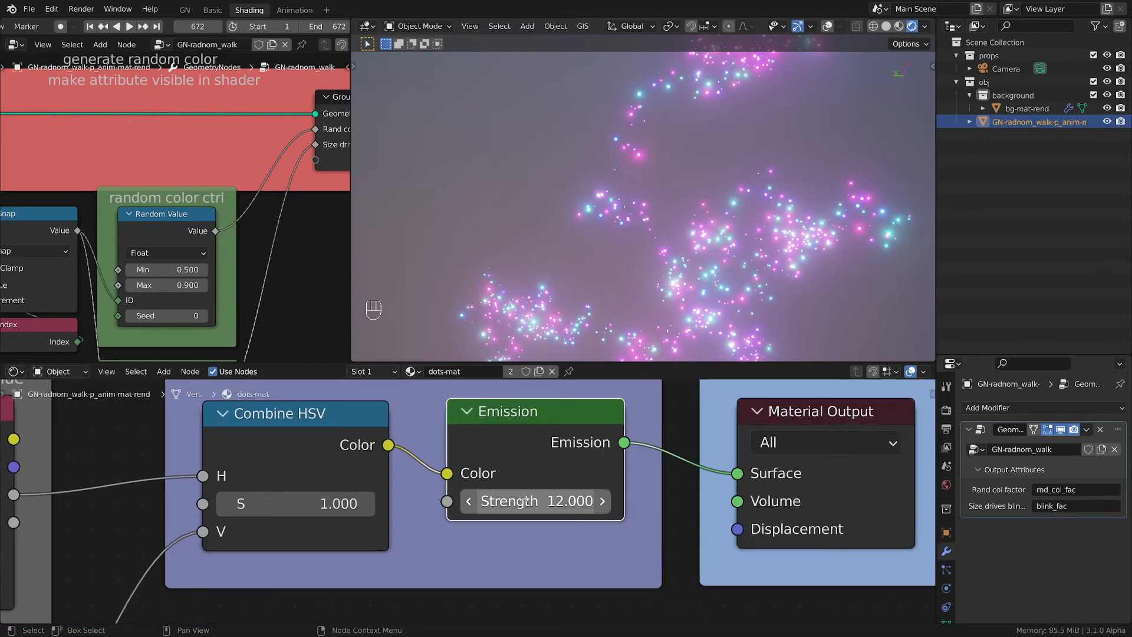
{"action": "scroll", "coordinate": [524, 501], "scroll_direction": "down", "scroll_amount": 3}
Trace the Clamp result into the V input of Combine HSV and compare the dots' brightness up close.
{"action": "middle_click_drag", "start_coordinate": [462, 532], "coordinate": [700, 502]}
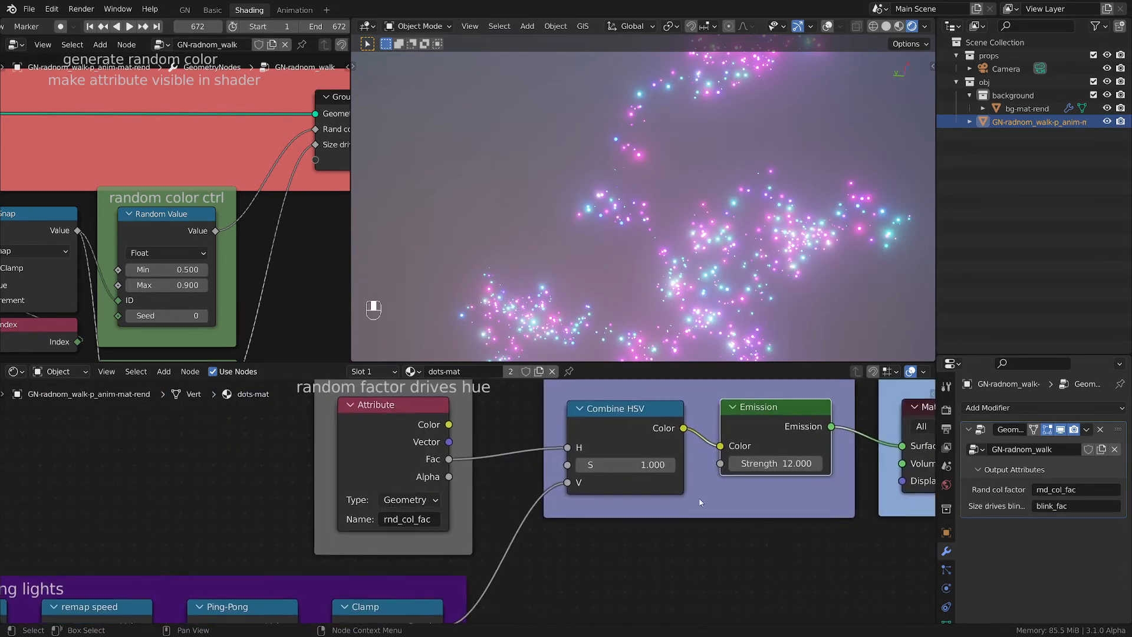
{"action": "scroll", "coordinate": [675, 226], "scroll_direction": "up", "scroll_amount": 3}
{"action": "middle_click_drag", "start_coordinate": [556, 516], "coordinate": [748, 457]}
{"action": "scroll", "coordinate": [753, 458], "scroll_direction": "down", "scroll_amount": 1}
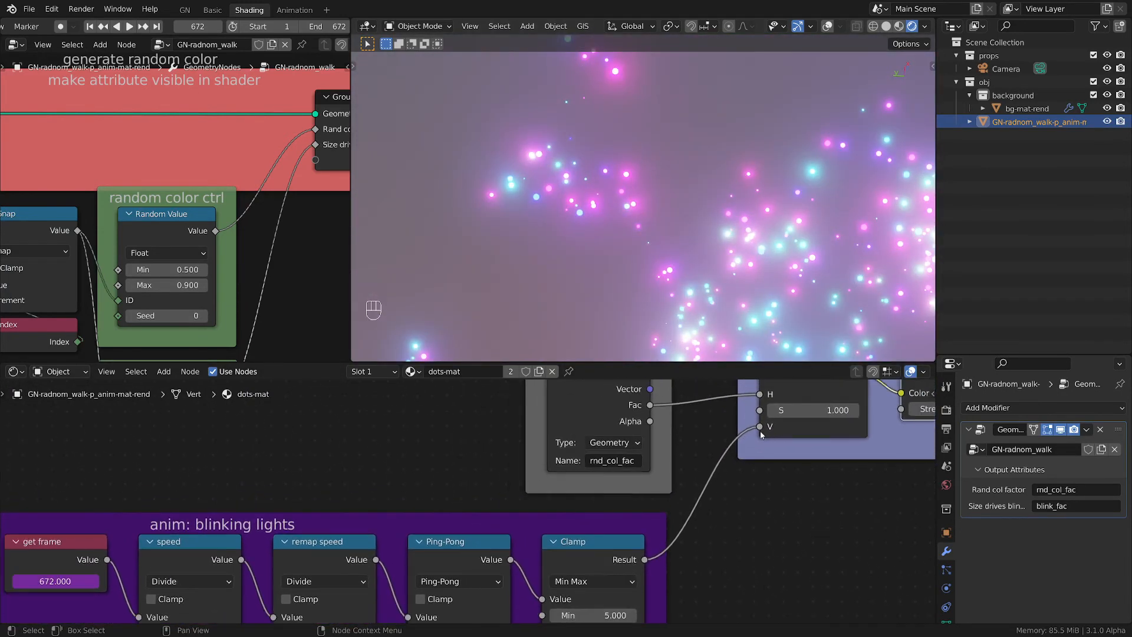
{"action": "scroll", "coordinate": [701, 307], "scroll_direction": "up", "scroll_amount": 2}
{"action": "scroll", "coordinate": [729, 296], "scroll_direction": "up", "scroll_amount": 2}
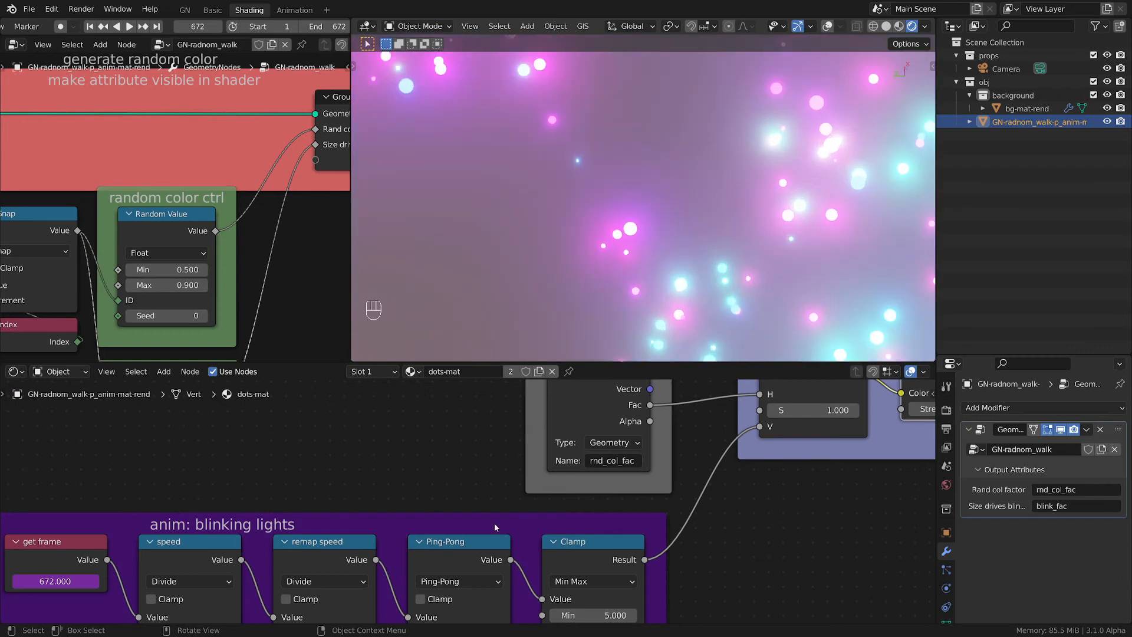
Show the blinking lights frame and examine the random blink ctrl Random Value node in the GN-radnom_walk tree.
{"action": "scroll", "coordinate": [495, 526], "scroll_direction": "down", "scroll_amount": 3}
{"action": "middle_click_drag", "start_coordinate": [495, 526], "coordinate": [705, 479]}
{"action": "middle_click_drag", "start_coordinate": [361, 489], "coordinate": [418, 478]}
{"action": "scroll", "coordinate": [418, 478], "scroll_direction": "down", "scroll_amount": 1}
{"action": "scroll", "coordinate": [250, 262], "scroll_direction": "down", "scroll_amount": 1}
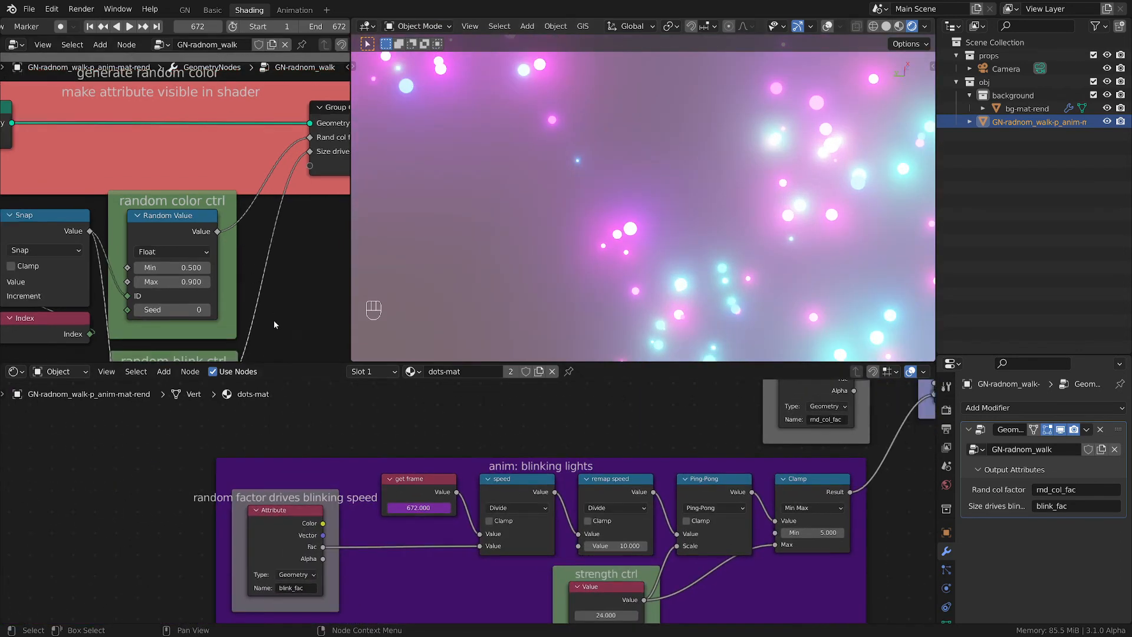
{"action": "middle_click_drag", "start_coordinate": [277, 321], "coordinate": [306, 187], "text": "shift"}
{"action": "scroll", "coordinate": [245, 258], "scroll_direction": "up", "scroll_amount": 3}
{"action": "middle_click_drag", "start_coordinate": [284, 300], "coordinate": [331, 203], "text": "shift"}
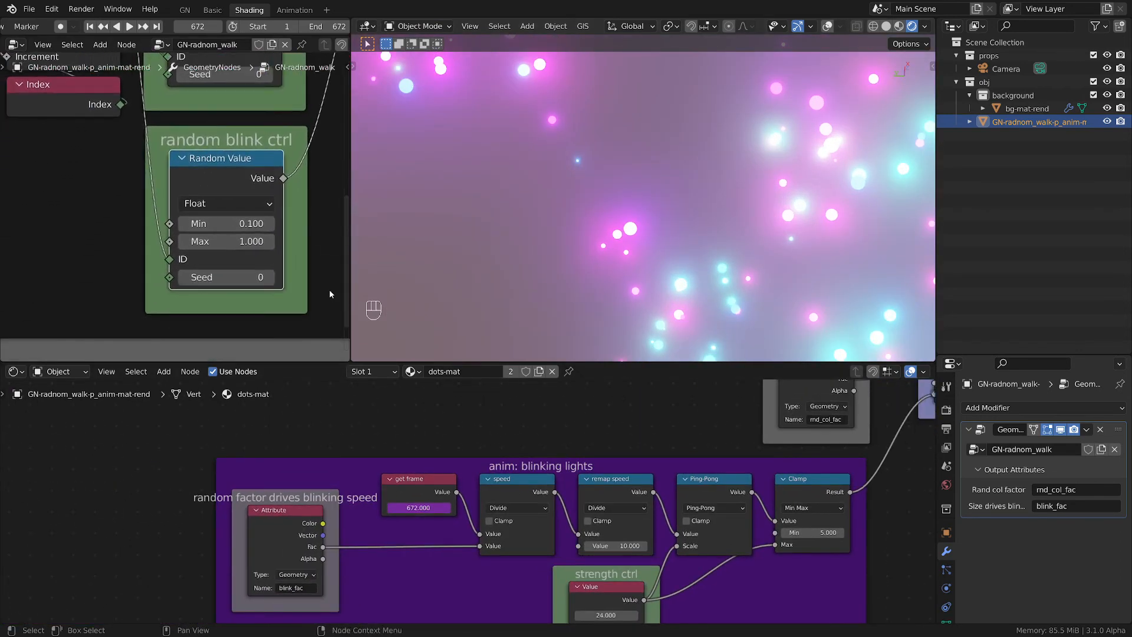
Follow the blink_fac Attribute's Fac output into the speed node and check the dots in the viewport.
{"action": "middle_click_drag", "start_coordinate": [380, 551], "coordinate": [307, 509]}
{"action": "scroll", "coordinate": [383, 523], "scroll_direction": "up", "scroll_amount": 4}
{"action": "middle_click_drag", "start_coordinate": [392, 504], "coordinate": [378, 506]}
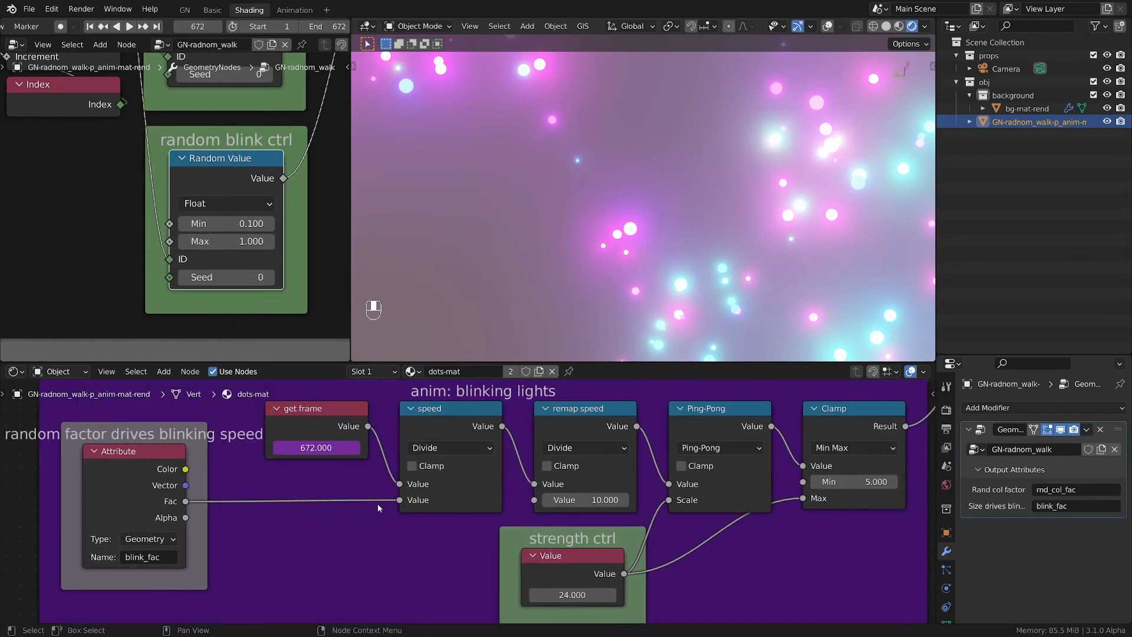
{"action": "scroll", "coordinate": [684, 229], "scroll_direction": "down", "scroll_amount": 2}
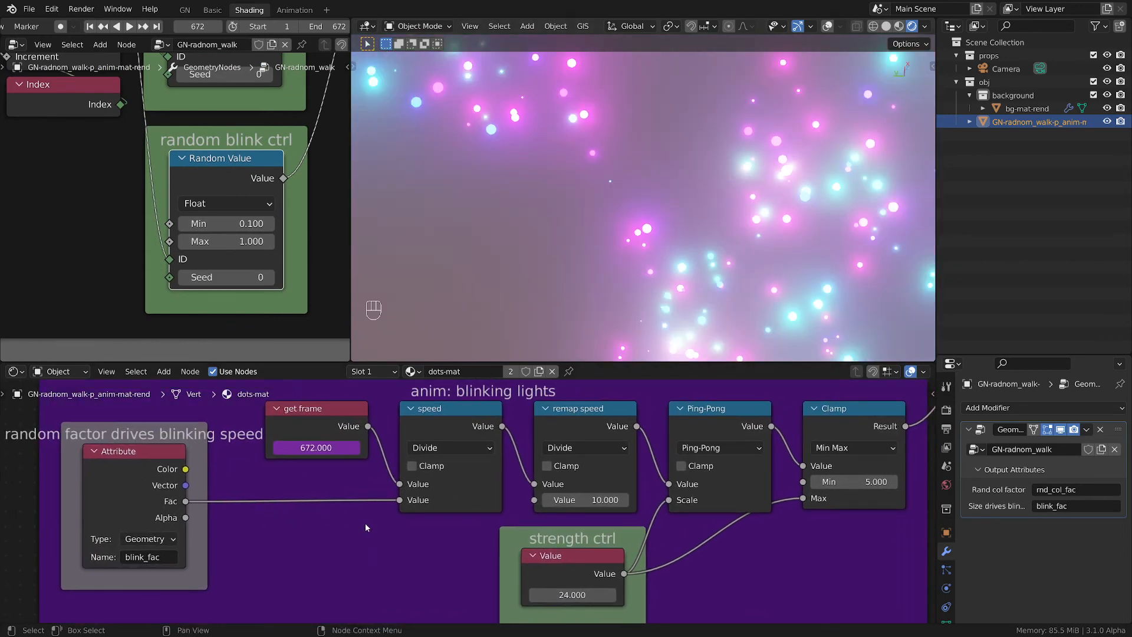
Inspect the get frame, speed, remap speed and Ping-Pong nodes one after another.
{"action": "middle_click_drag", "start_coordinate": [365, 524], "coordinate": [242, 541]}
{"action": "left_click", "coordinate": [190, 426]}
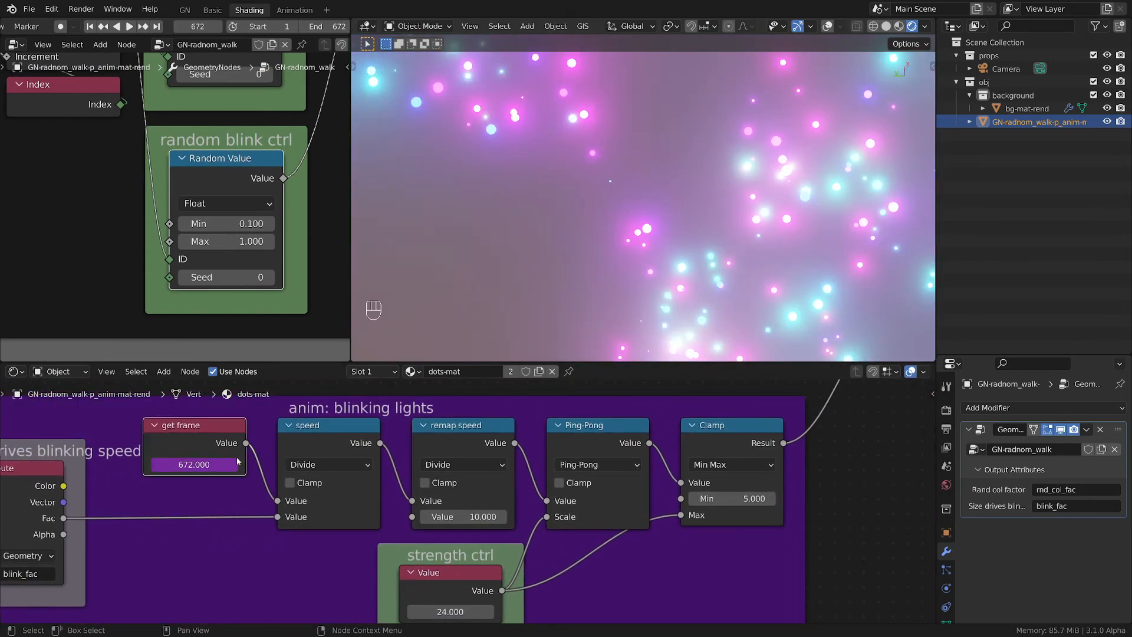
{"action": "left_click", "coordinate": [347, 436]}
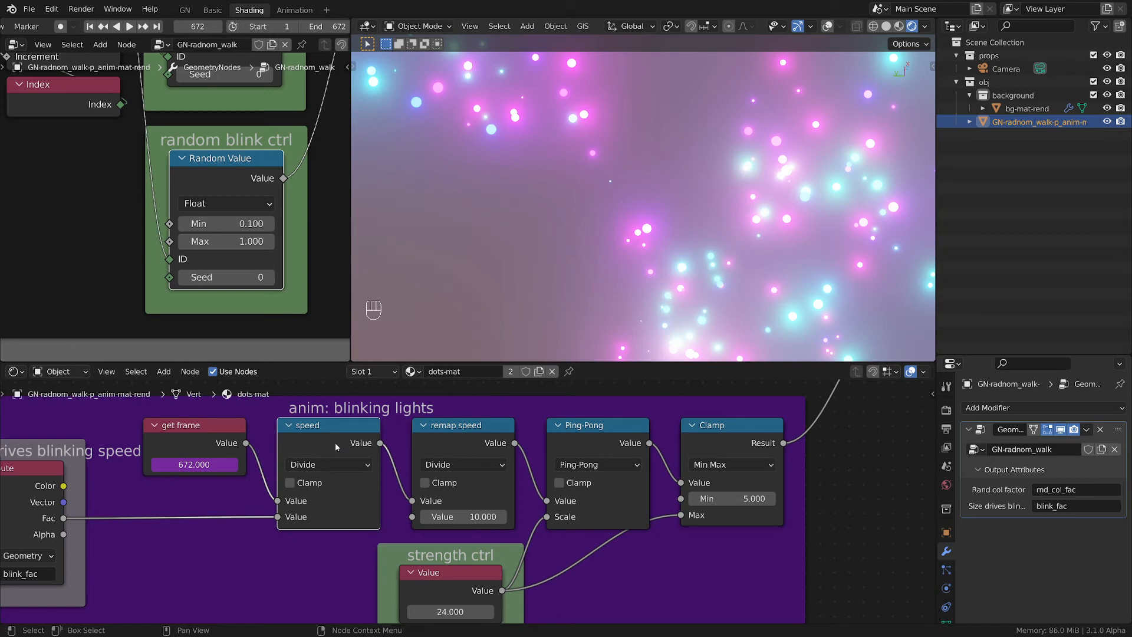
{"action": "left_click", "coordinate": [462, 442]}
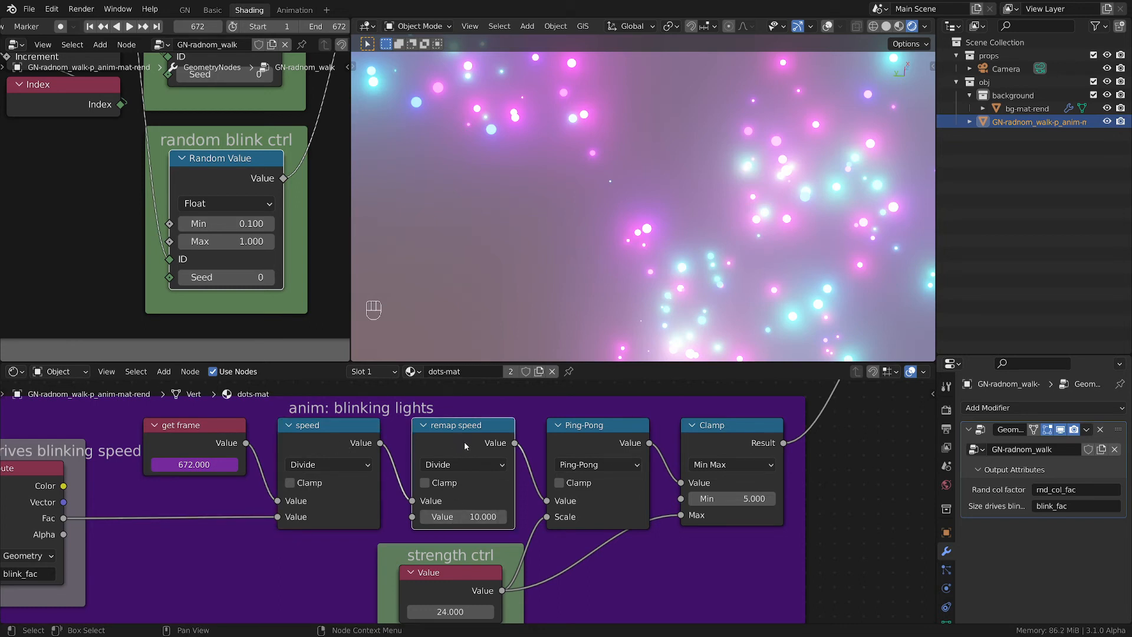
{"action": "left_click", "coordinate": [622, 430]}
{"action": "middle_click_drag", "start_coordinate": [639, 546], "coordinate": [557, 535]}
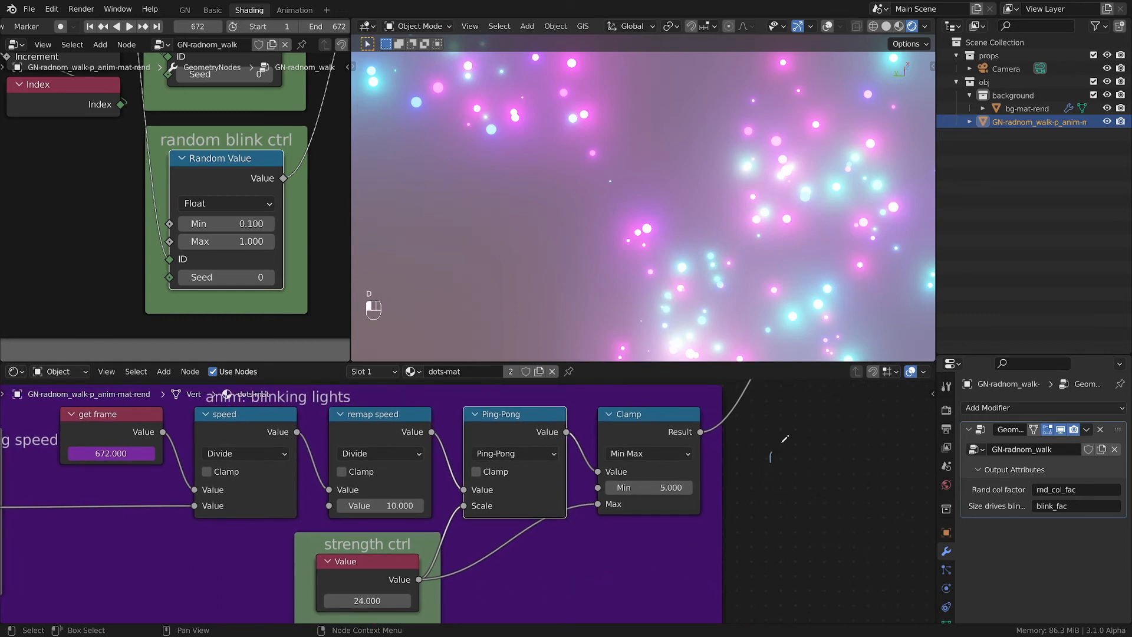
Sketch a temporary annotation beside the Clamp node, erase it, and select the strength ctrl Value node.
{"action": "mouse_move", "coordinate": [769, 461]}
{"action": "left_mouse_down"}
{"action": "mouse_move", "coordinate": [856, 471]}
{"action": "mouse_move", "coordinate": [779, 524]}
{"action": "mouse_move", "coordinate": [771, 484]}
{"action": "mouse_move", "coordinate": [764, 522]}
{"action": "mouse_move", "coordinate": [886, 534]}
{"action": "mouse_move", "coordinate": [807, 433]}
{"action": "mouse_move", "coordinate": [771, 439]}
{"action": "mouse_move", "coordinate": [897, 455]}
{"action": "mouse_move", "coordinate": [780, 583]}
{"action": "mouse_move", "coordinate": [732, 522]}
{"action": "left_mouse_up"}
{"action": "mouse_move", "coordinate": [764, 465]}
{"action": "right_mouse_down"}
{"action": "mouse_move", "coordinate": [867, 560]}
{"action": "mouse_move", "coordinate": [767, 538]}
{"action": "right_mouse_up"}
{"action": "left_click", "coordinate": [378, 571]}
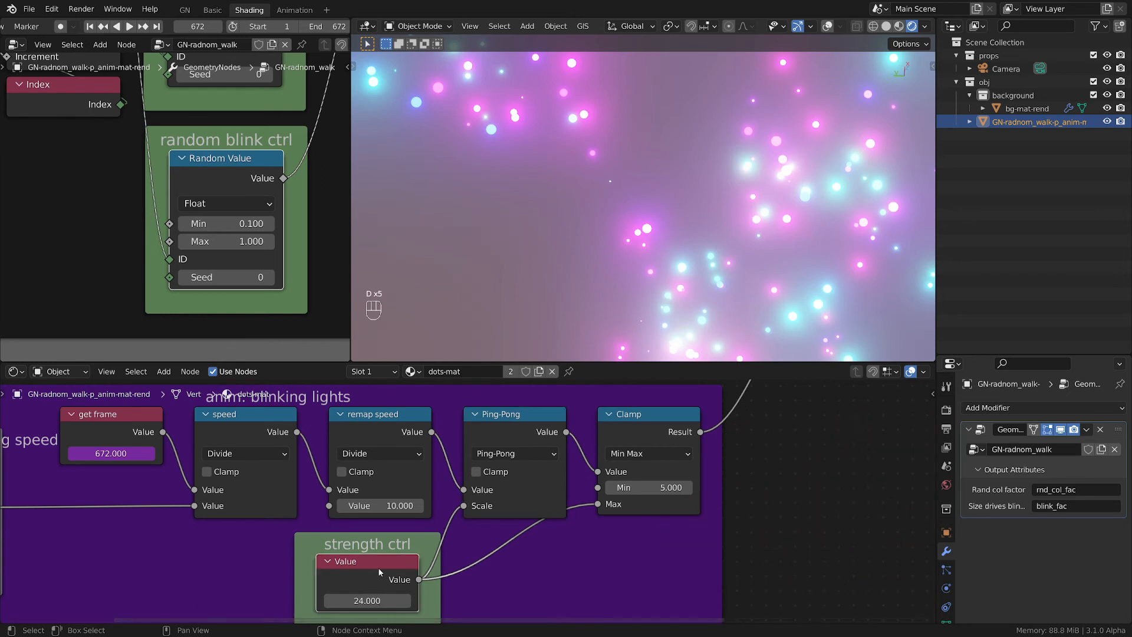
Sketch a temporary annotation of the strength range running from 5 to 24 beside the Clamp node and erase it.
{"action": "scroll", "coordinate": [386, 568], "scroll_direction": "down", "scroll_amount": 2}
{"action": "middle_click_drag", "start_coordinate": [506, 557], "coordinate": [389, 568]}
{"action": "scroll", "coordinate": [512, 526], "scroll_direction": "up", "scroll_amount": 3}
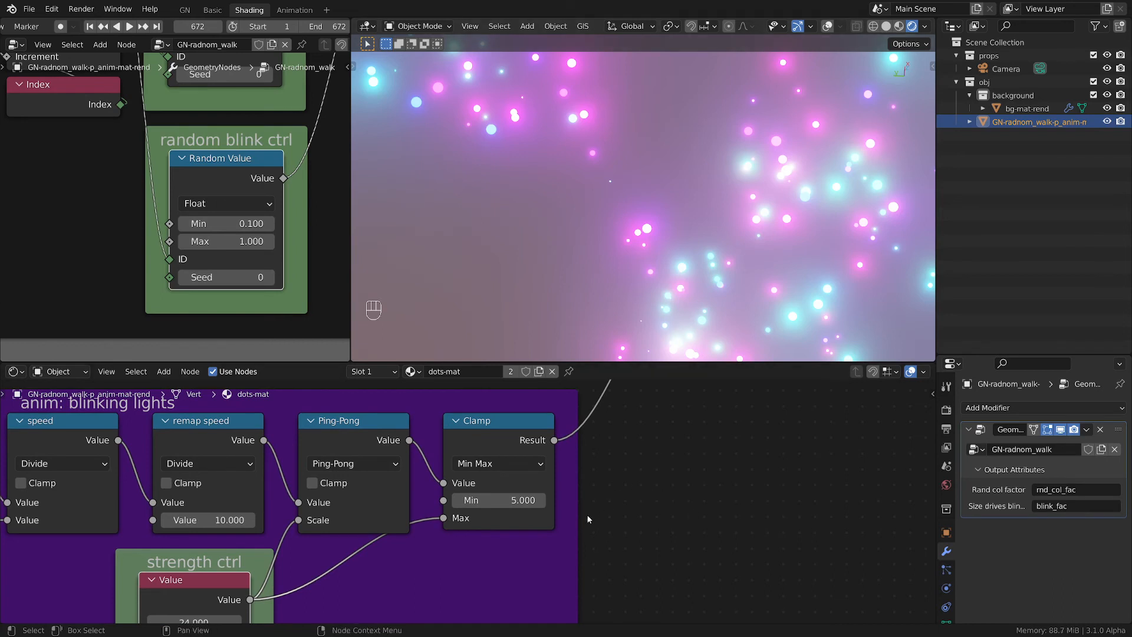
{"action": "key", "text": "d"}
{"action": "right_click_drag", "start_coordinate": [496, 434], "coordinate": [505, 437]}
{"action": "left_click_drag", "start_coordinate": [676, 499], "coordinate": [675, 538]}
{"action": "mouse_move", "coordinate": [653, 467]}
{"action": "left_mouse_down"}
{"action": "mouse_move", "coordinate": [672, 484]}
{"action": "mouse_move", "coordinate": [690, 448]}
{"action": "left_mouse_up"}
{"action": "left_click_drag", "start_coordinate": [714, 525], "coordinate": [867, 518]}
{"action": "mouse_move", "coordinate": [833, 498]}
{"action": "left_mouse_down"}
{"action": "mouse_move", "coordinate": [891, 518]}
{"action": "mouse_move", "coordinate": [881, 538]}
{"action": "left_mouse_up"}
{"action": "left_click_drag", "start_coordinate": [827, 450], "coordinate": [877, 489]}
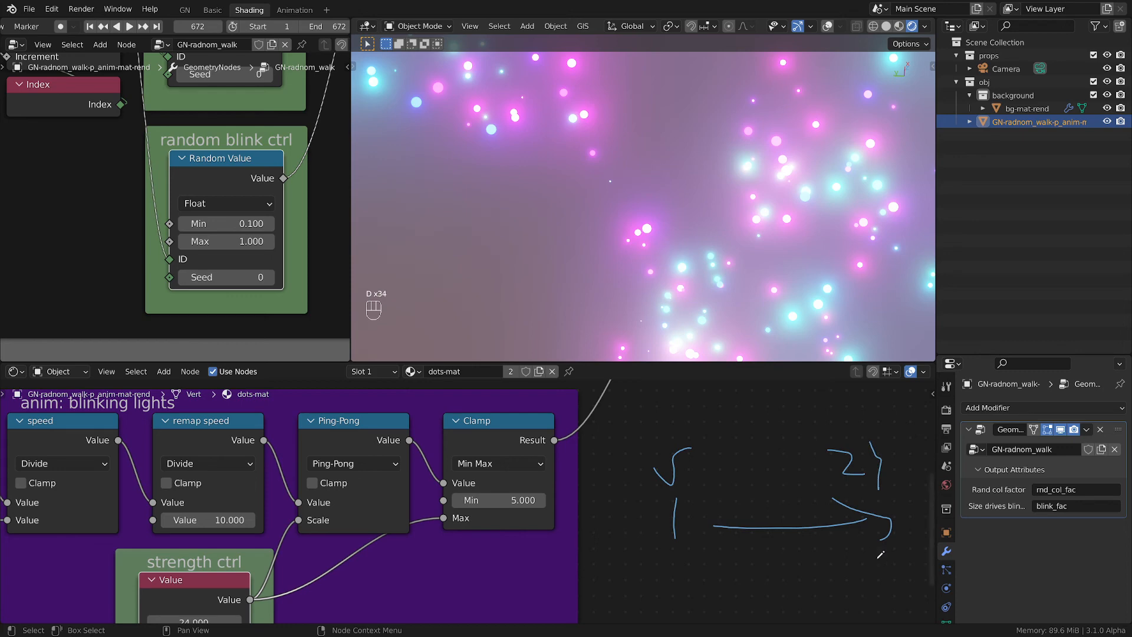
{"action": "mouse_move", "coordinate": [881, 553]}
{"action": "left_mouse_down"}
{"action": "mouse_move", "coordinate": [696, 593]}
{"action": "mouse_move", "coordinate": [837, 613]}
{"action": "left_mouse_up"}
{"action": "mouse_move", "coordinate": [663, 492]}
{"action": "right_mouse_down"}
{"action": "mouse_move", "coordinate": [902, 514]}
{"action": "mouse_move", "coordinate": [737, 565]}
{"action": "mouse_move", "coordinate": [851, 464]}
{"action": "mouse_move", "coordinate": [783, 475]}
{"action": "right_mouse_up"}
Show the whole random-walk dot formation in the viewport and the complete dots-mat node tree up to Material Output.
{"action": "scroll", "coordinate": [736, 264], "scroll_direction": "down", "scroll_amount": 4}
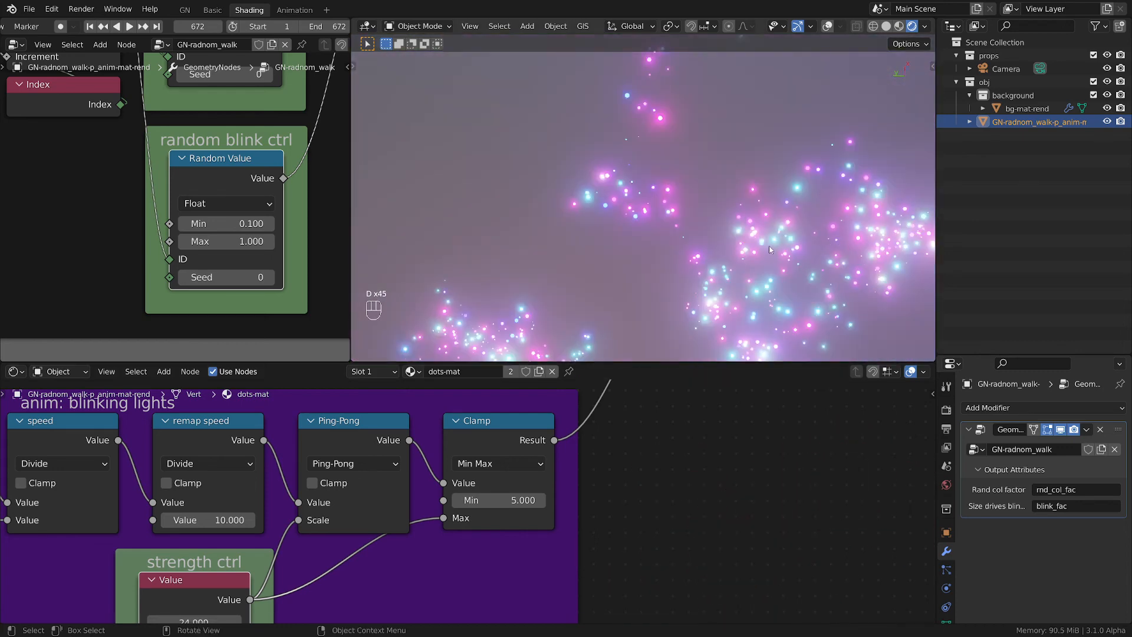
{"action": "scroll", "coordinate": [766, 247], "scroll_direction": "down", "scroll_amount": 5}
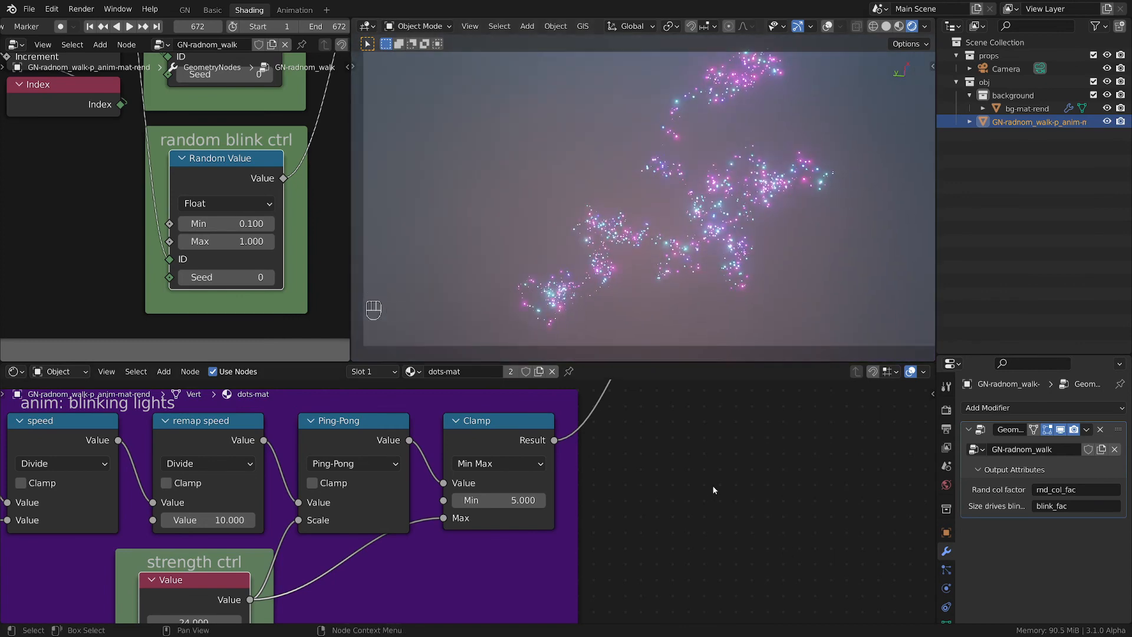
{"action": "scroll", "coordinate": [713, 488], "scroll_direction": "down", "scroll_amount": 9}
{"action": "middle_click_drag", "start_coordinate": [747, 488], "coordinate": [655, 592]}
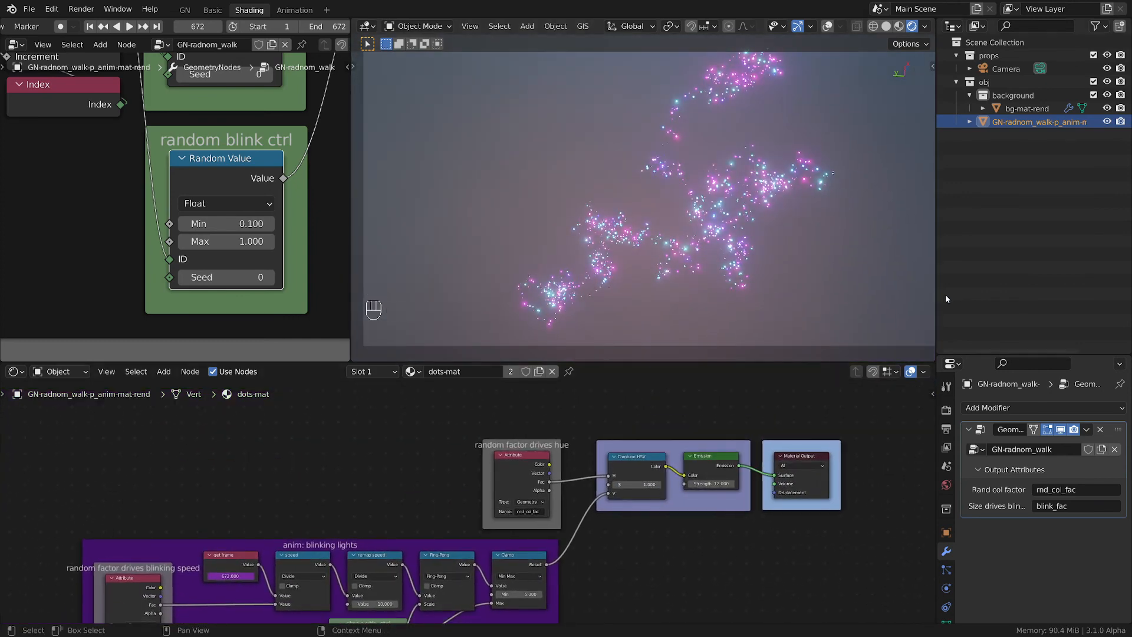
Select the Camera, show its lens settings, and check how the dots fit inside the camera frame.
{"action": "left_click", "coordinate": [1002, 69]}
{"action": "left_click", "coordinate": [946, 585]}
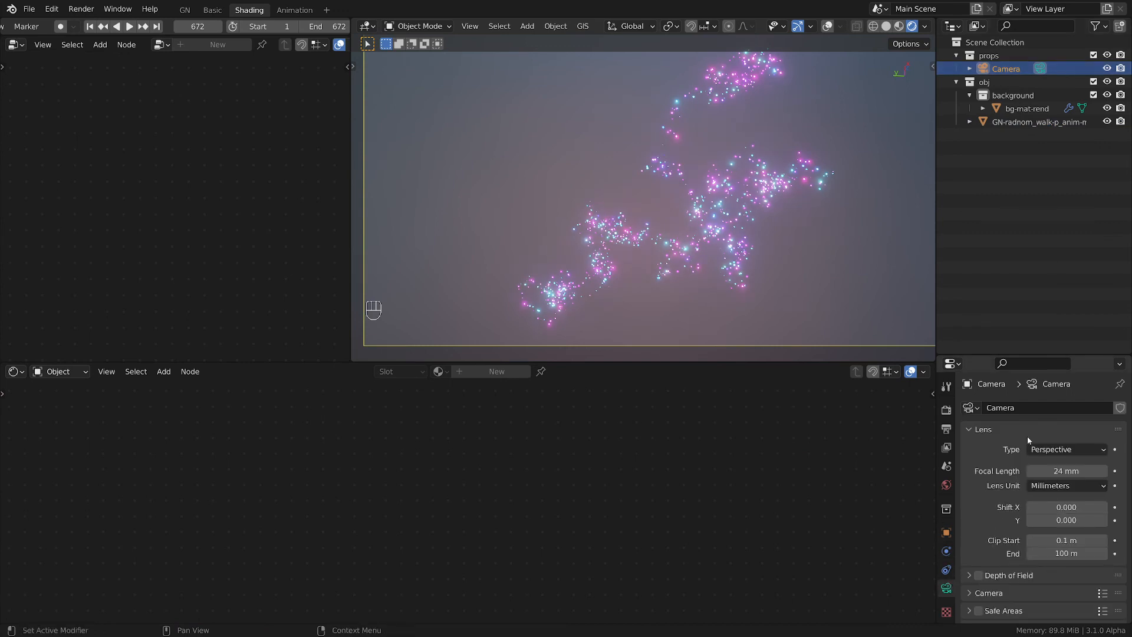
{"action": "scroll", "coordinate": [759, 253], "scroll_direction": "down", "scroll_amount": 4}
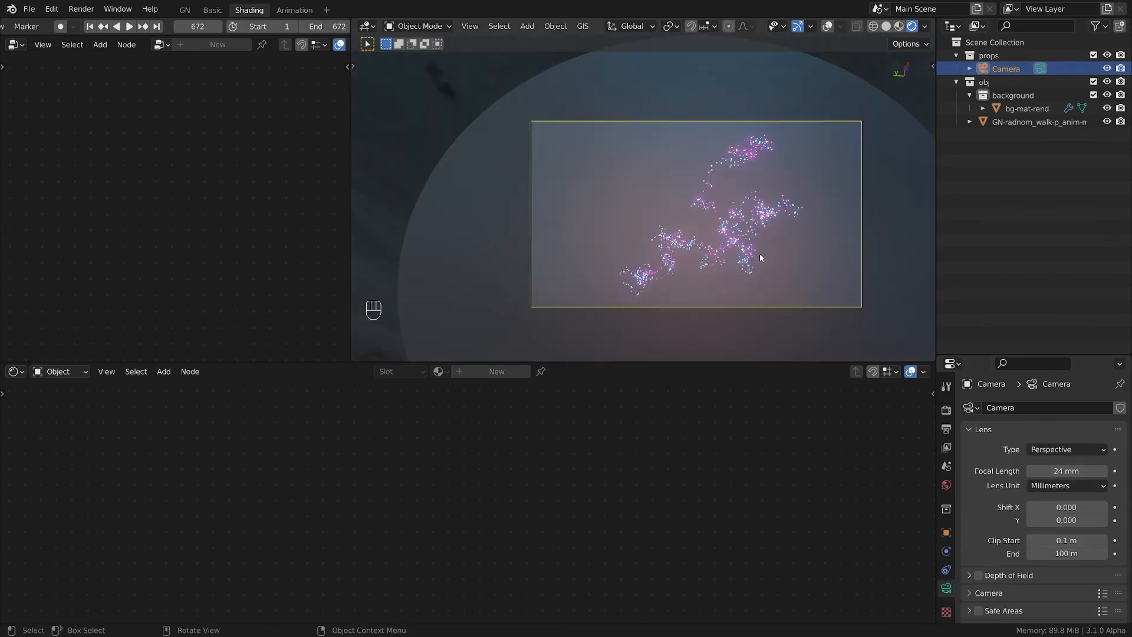
{"action": "scroll", "coordinate": [758, 252], "scroll_direction": "up", "scroll_amount": 1}
{"action": "scroll", "coordinate": [758, 252], "scroll_direction": "up", "scroll_amount": 1}
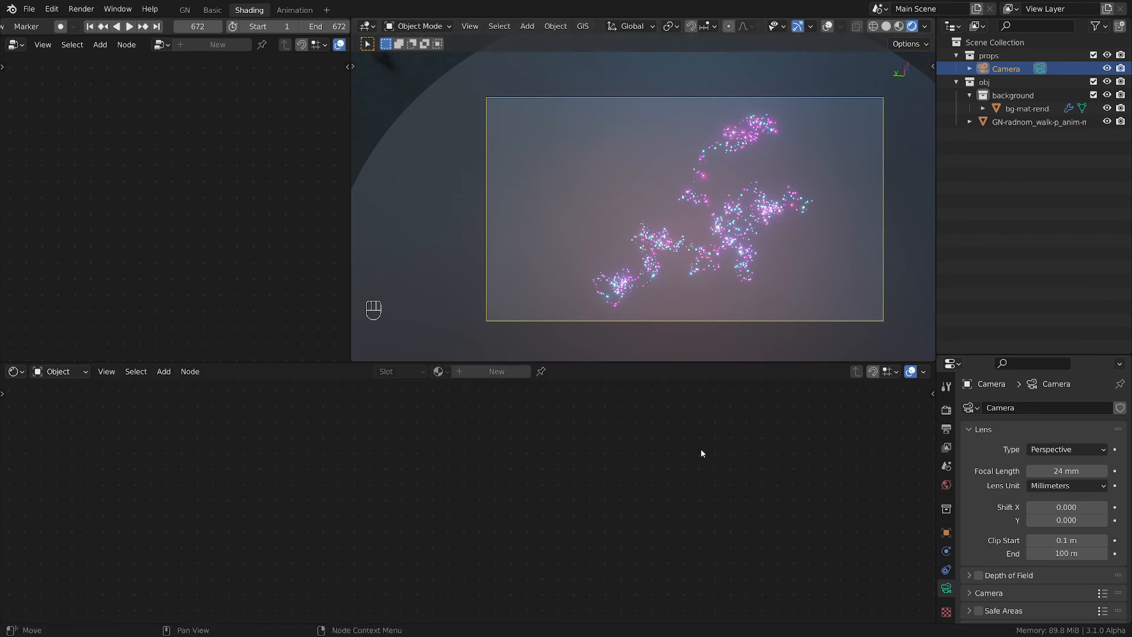